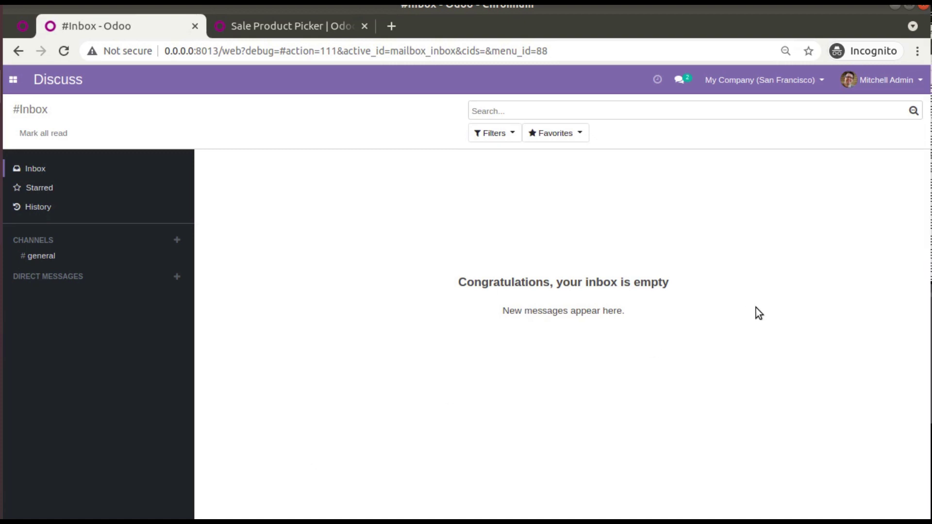
Step: Open the Odoo apps menu from the empty Discuss inbox
{"action": "left_click", "coordinate": [14, 79]}
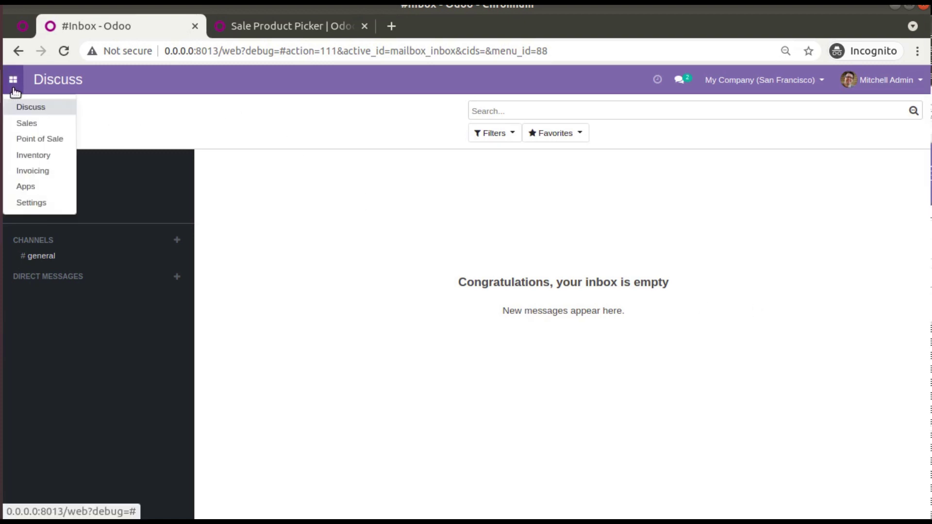
Step: Create a new sales quotation with Azure Interior as the customer
{"action": "left_click", "coordinate": [35, 123]}
{"action": "left_click", "coordinate": [41, 130]}
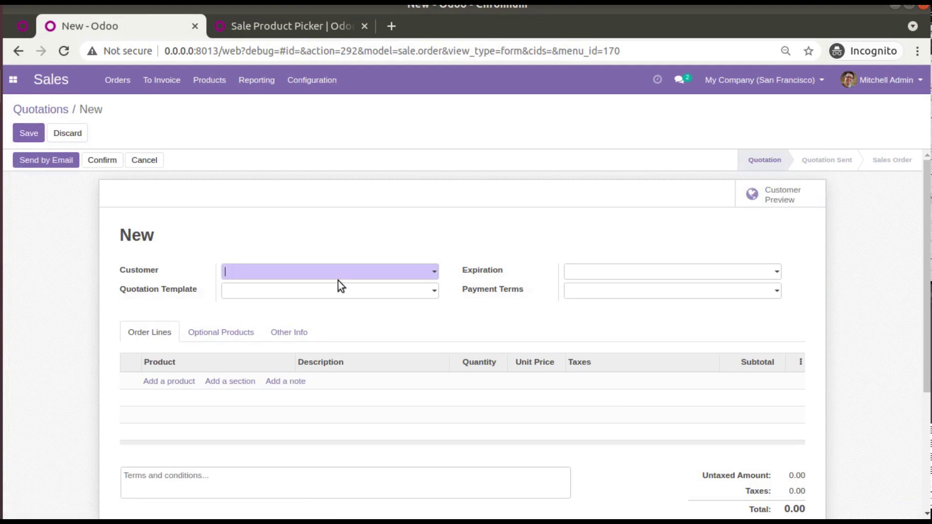
{"action": "left_click", "coordinate": [328, 270]}
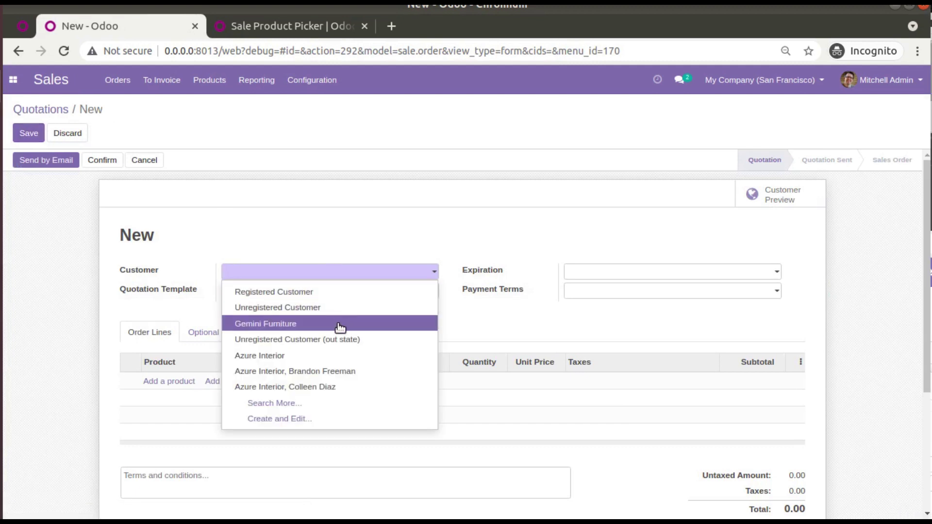
{"action": "left_click", "coordinate": [342, 354]}
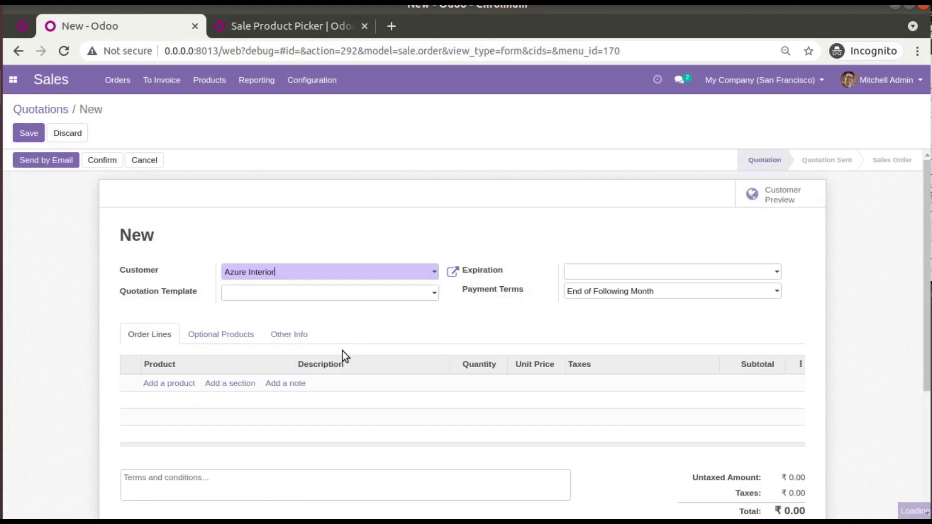
Step: Add Corner Desk Right Sit and the Custom, Black Customizable Desk as order lines
{"action": "left_click", "coordinate": [168, 383]}
{"action": "left_click", "coordinate": [215, 331]}
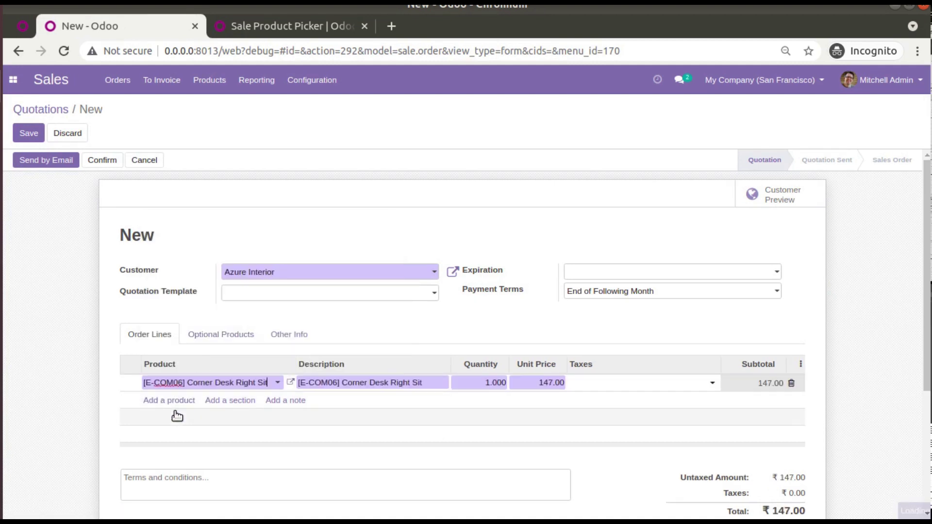
{"action": "left_click", "coordinate": [176, 402]}
{"action": "left_click", "coordinate": [222, 301]}
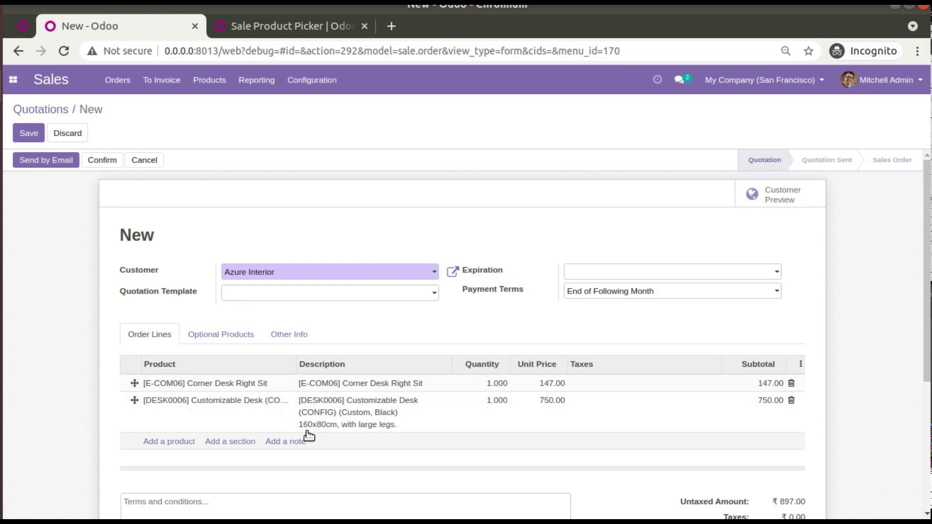
{"action": "left_click", "coordinate": [226, 24]}
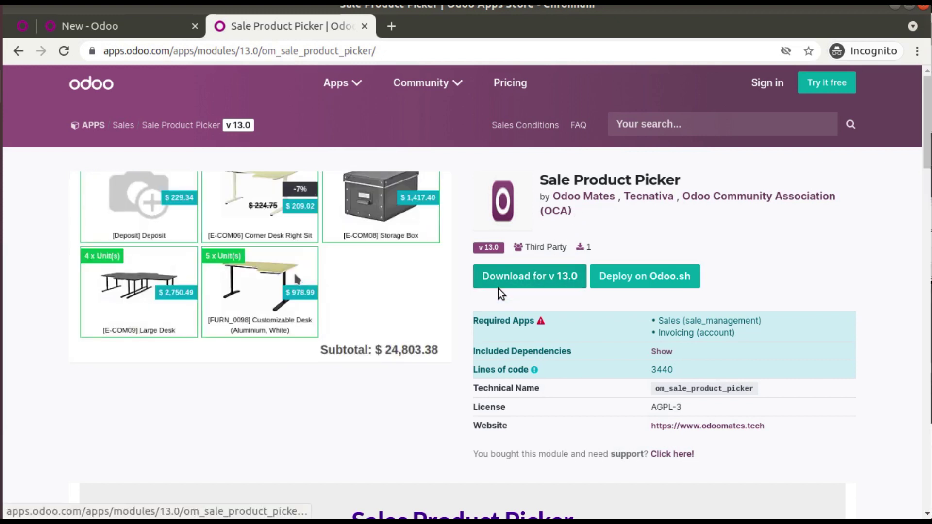
{"action": "left_click", "coordinate": [66, 29]}
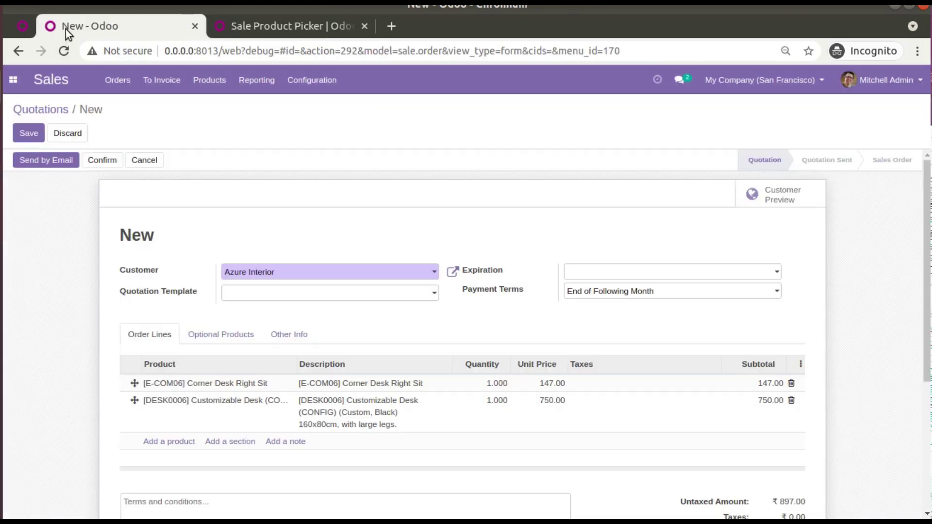
Step: Add the Aluminium, Black Customizable Desk (800.40), then go to the Apps page
{"action": "scroll", "coordinate": [312, 307], "scroll_direction": "down", "scroll_amount": 3}
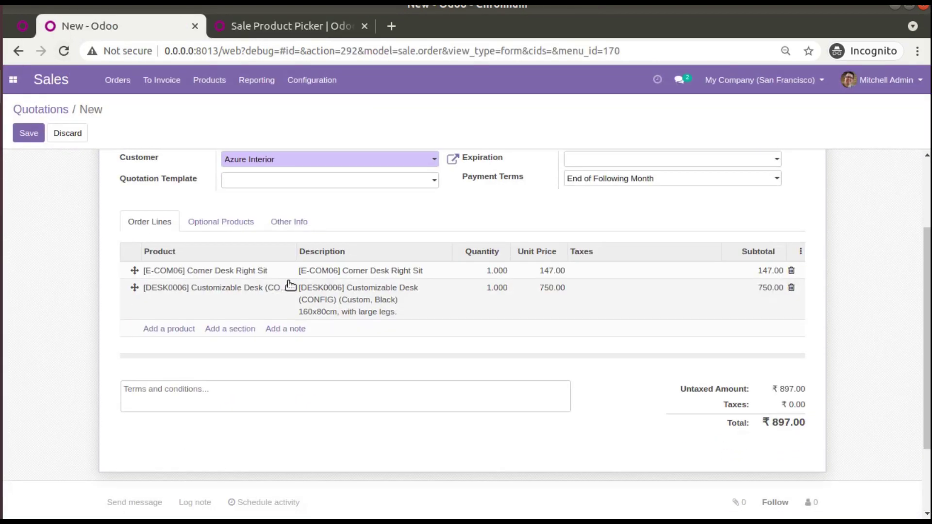
{"action": "left_click", "coordinate": [181, 330]}
{"action": "left_click", "coordinate": [162, 374]}
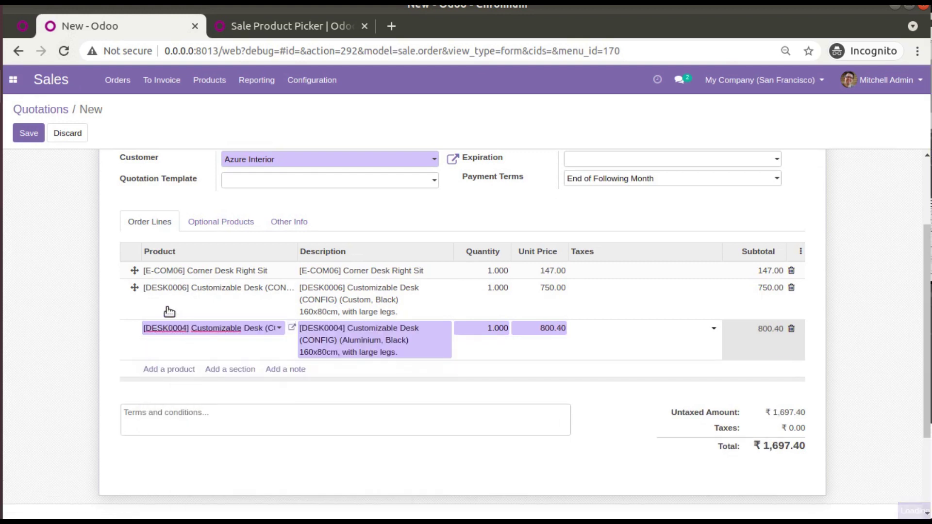
{"action": "left_click", "coordinate": [14, 79]}
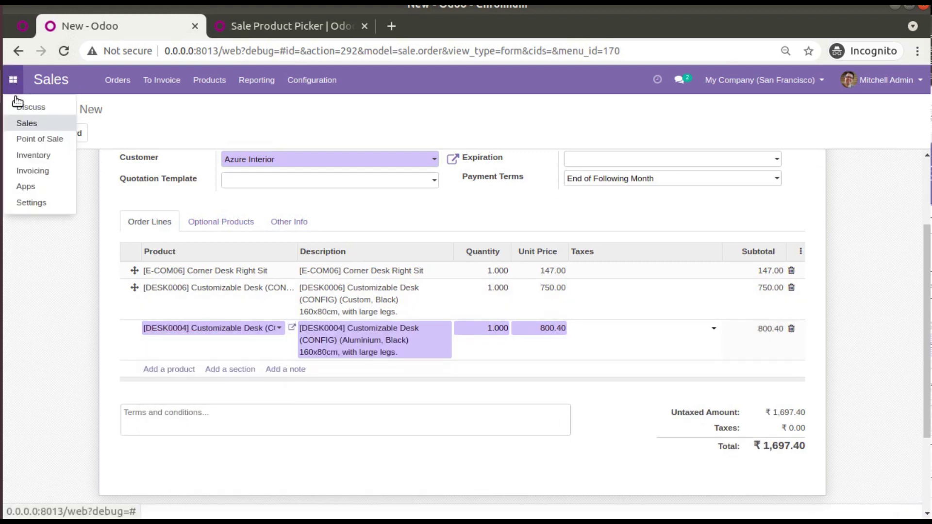
{"action": "left_click", "coordinate": [49, 185]}
Step: Discard the unsaved quotation changes and install the Sale Product Picker module (om_sale)
{"action": "left_click", "coordinate": [283, 164]}
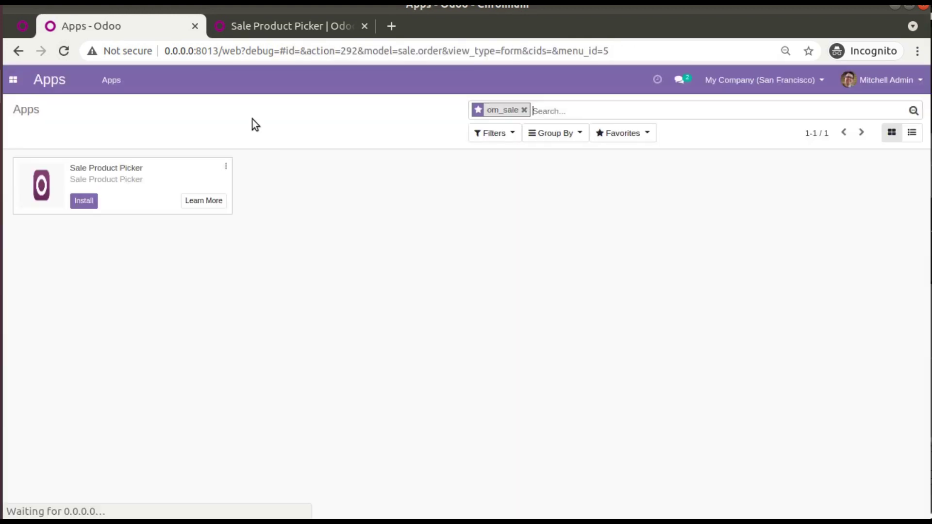
{"action": "left_click", "coordinate": [240, 22]}
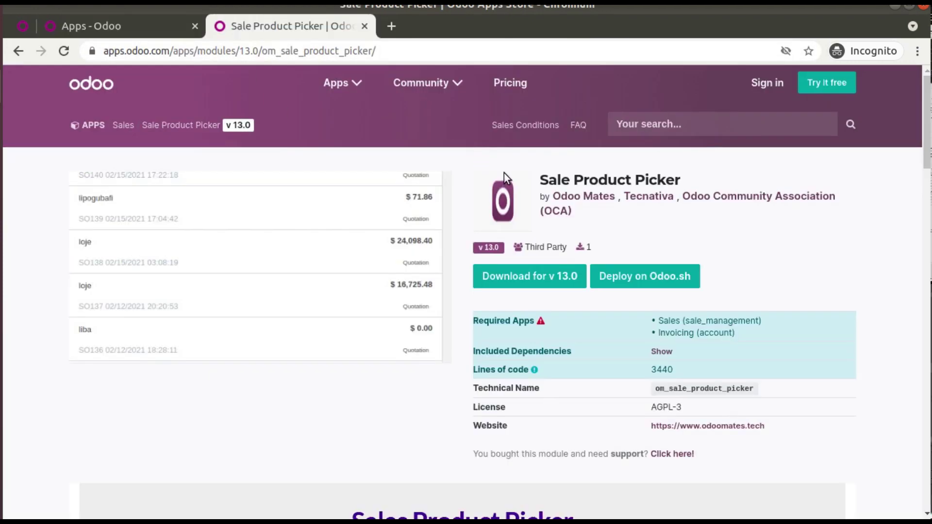
{"action": "left_click", "coordinate": [151, 26]}
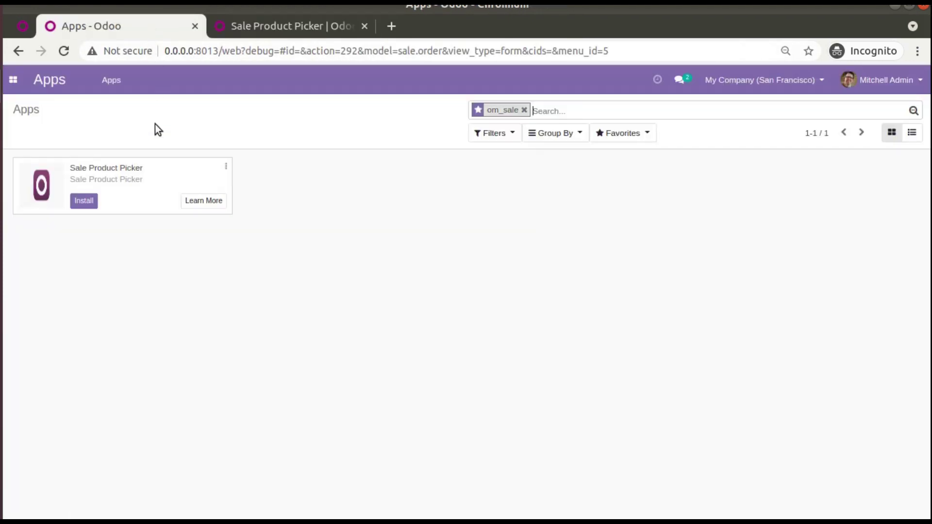
{"action": "left_click", "coordinate": [89, 202]}
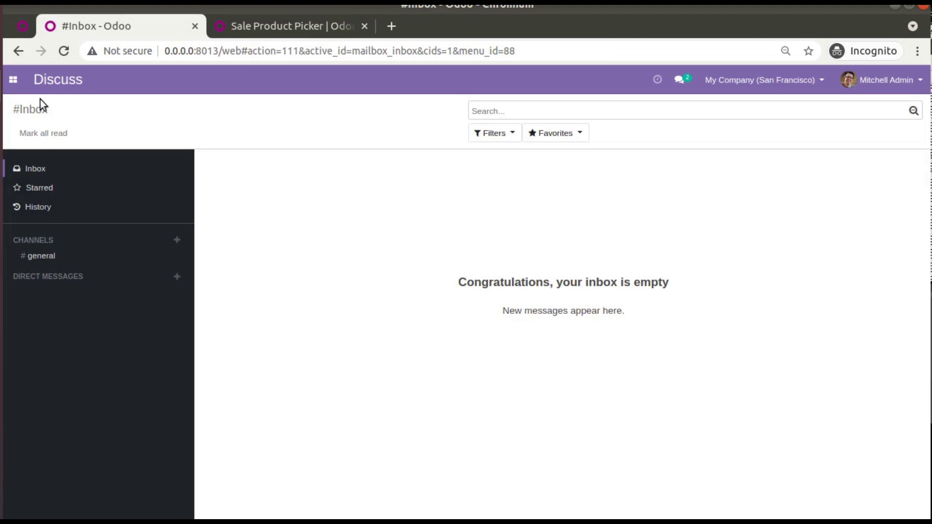
Step: Create a new Sales quotation showing the product picker grid under Order Lines
{"action": "left_click", "coordinate": [13, 79]}
{"action": "left_click", "coordinate": [35, 122]}
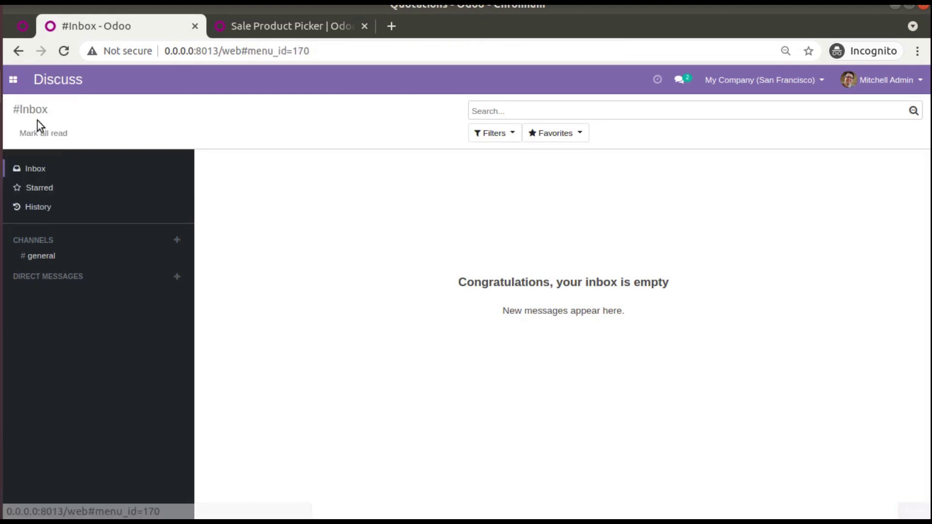
{"action": "left_click", "coordinate": [41, 131]}
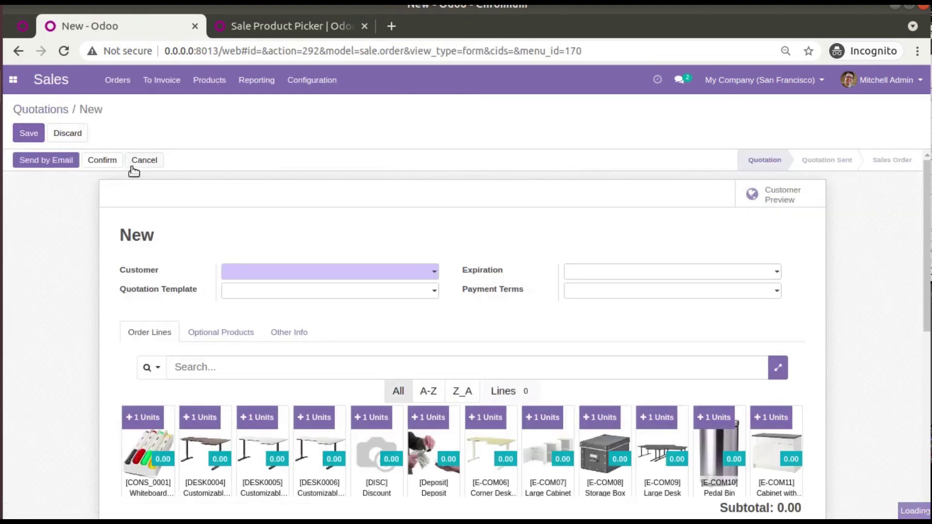
{"action": "scroll", "coordinate": [333, 267], "scroll_direction": "down", "scroll_amount": 4}
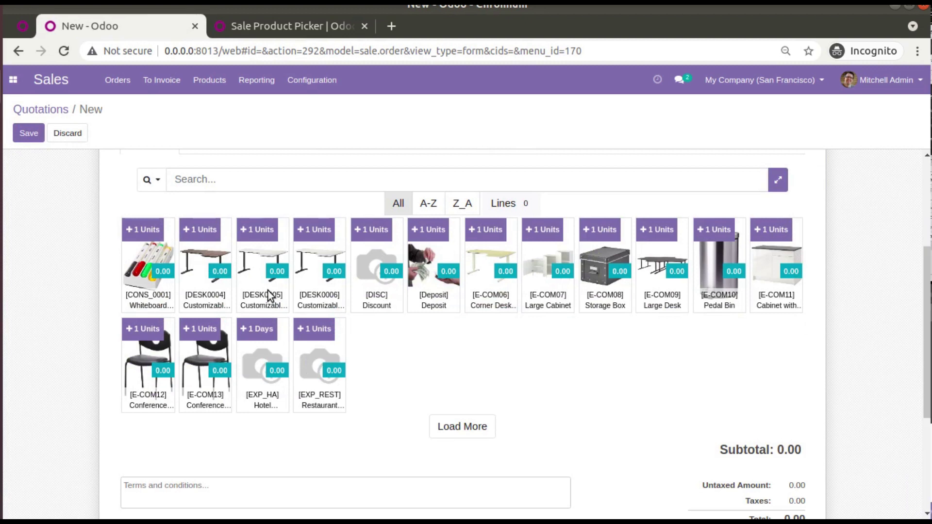
{"action": "scroll", "coordinate": [269, 294], "scroll_direction": "up", "scroll_amount": 3}
{"action": "scroll", "coordinate": [342, 293], "scroll_direction": "down", "scroll_amount": 3}
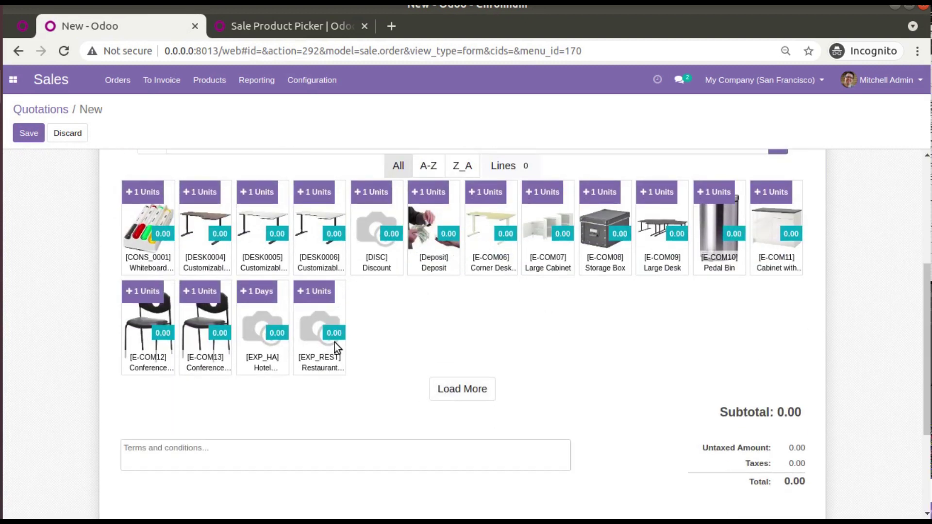
{"action": "scroll", "coordinate": [269, 299], "scroll_direction": "up", "scroll_amount": 2}
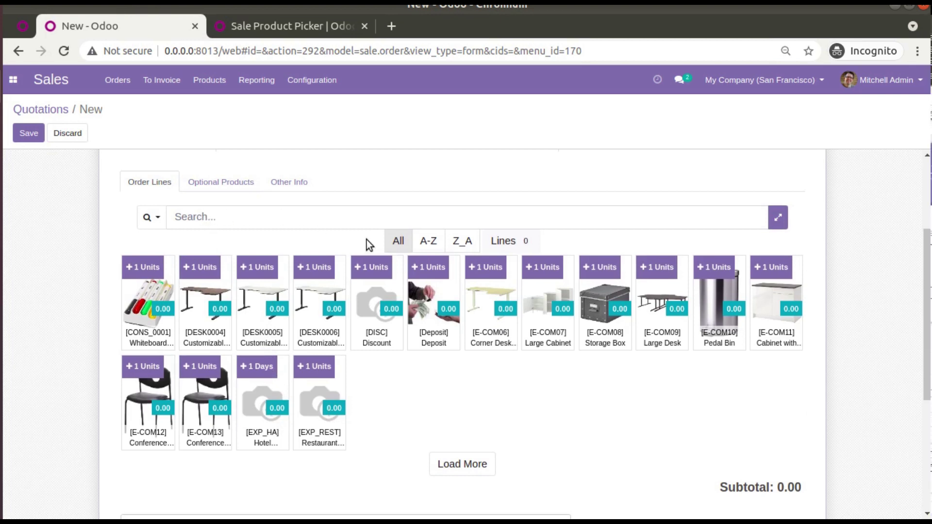
Step: Try sorting the grid by name A–Z and Z–A, and the order-lines-only filter
{"action": "left_click", "coordinate": [431, 241]}
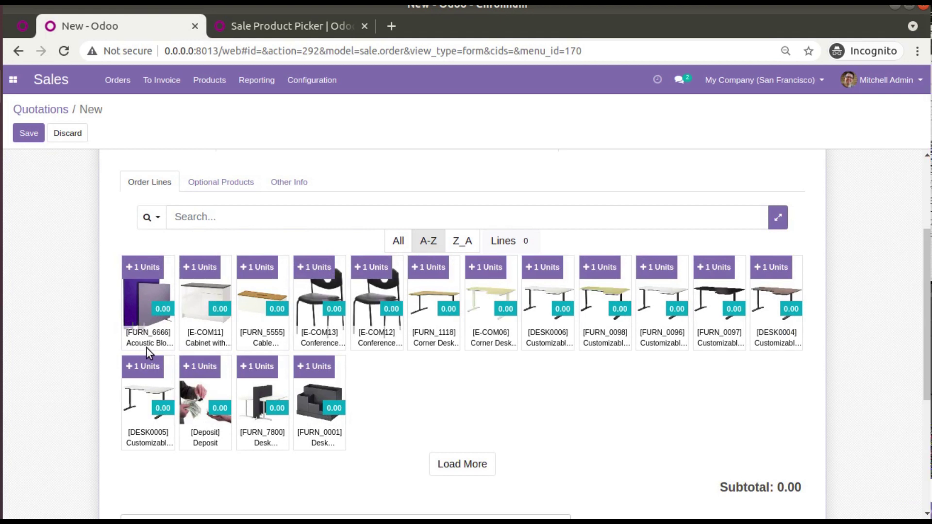
{"action": "left_click", "coordinate": [453, 243]}
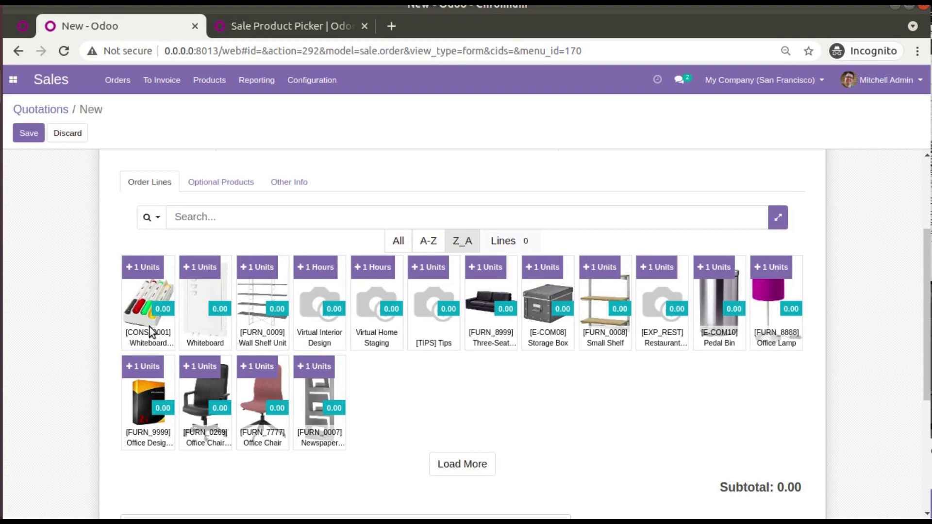
{"action": "left_click", "coordinate": [516, 245]}
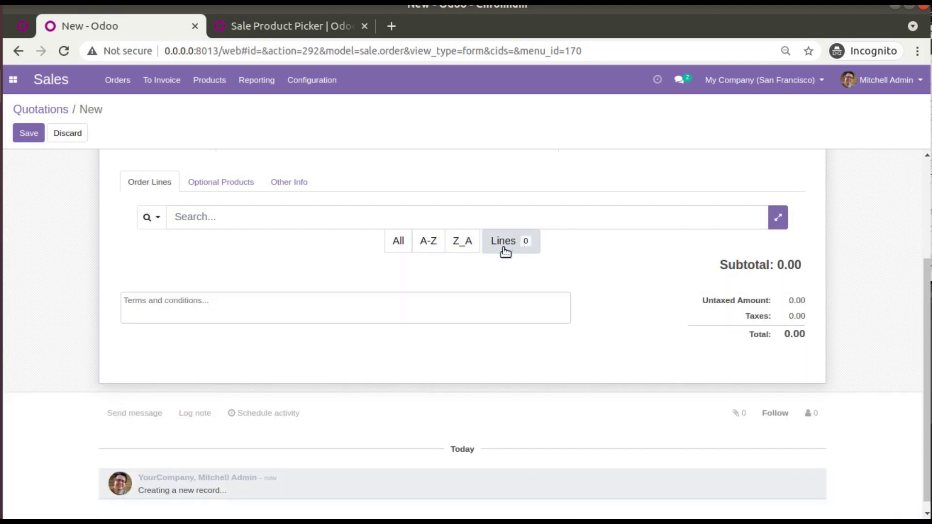
{"action": "left_click", "coordinate": [397, 241]}
{"action": "scroll", "coordinate": [310, 257], "scroll_direction": "down", "scroll_amount": 3}
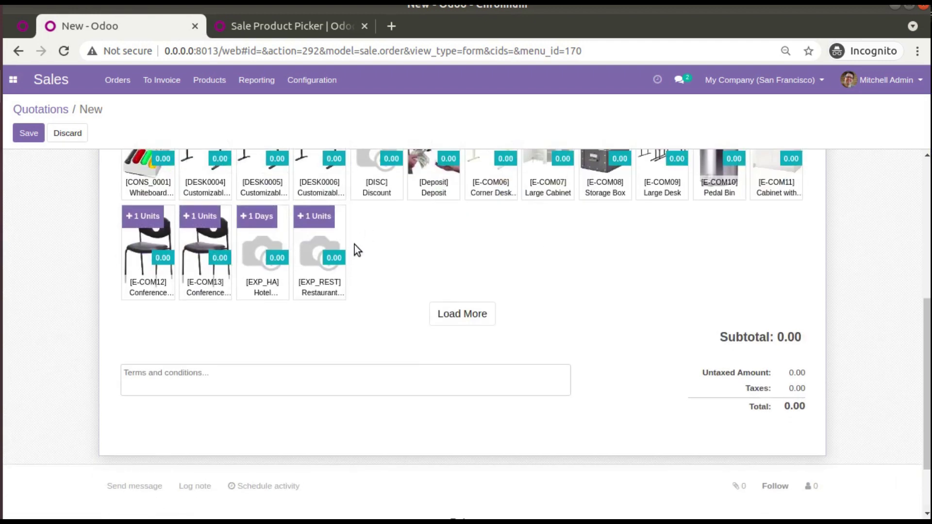
{"action": "scroll", "coordinate": [366, 228], "scroll_direction": "up", "scroll_amount": 2}
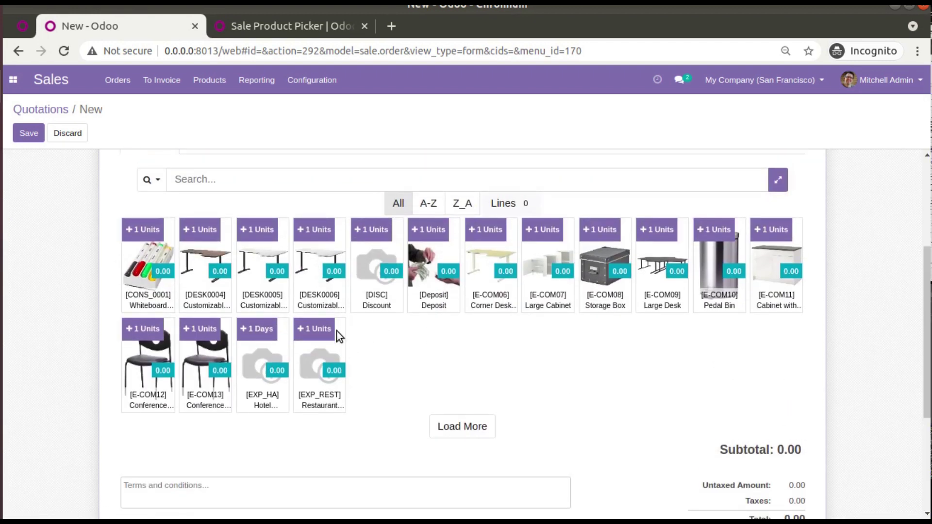
Step: Load more products and toggle the product picker between full width and the form
{"action": "left_click", "coordinate": [467, 426]}
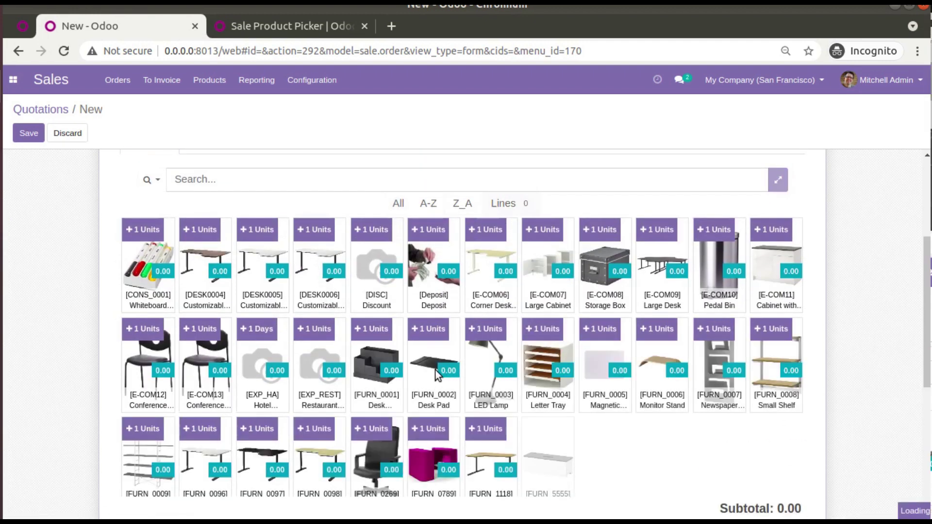
{"action": "scroll", "coordinate": [435, 375], "scroll_direction": "down", "scroll_amount": 3}
{"action": "scroll", "coordinate": [443, 330], "scroll_direction": "up", "scroll_amount": 4}
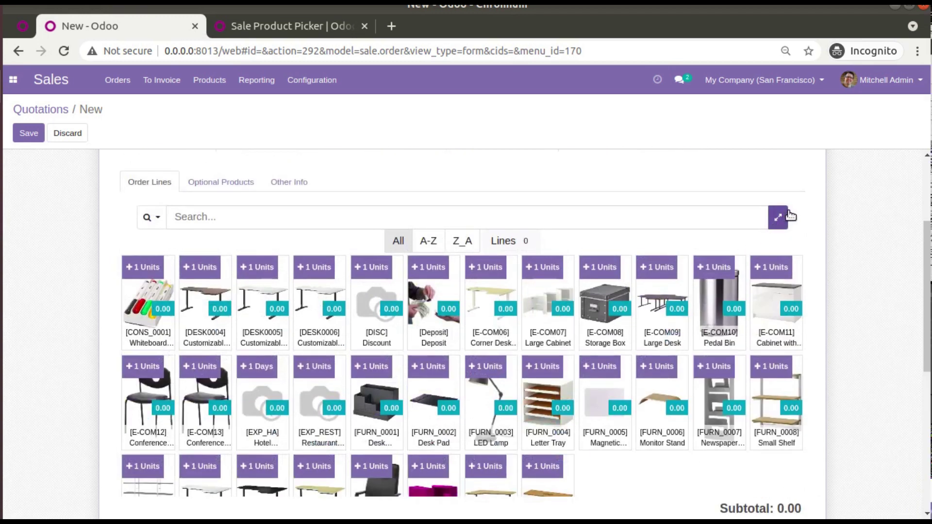
{"action": "scroll", "coordinate": [742, 272], "scroll_direction": "up", "scroll_amount": 3}
{"action": "scroll", "coordinate": [756, 260], "scroll_direction": "down", "scroll_amount": 3}
{"action": "left_click", "coordinate": [778, 218]}
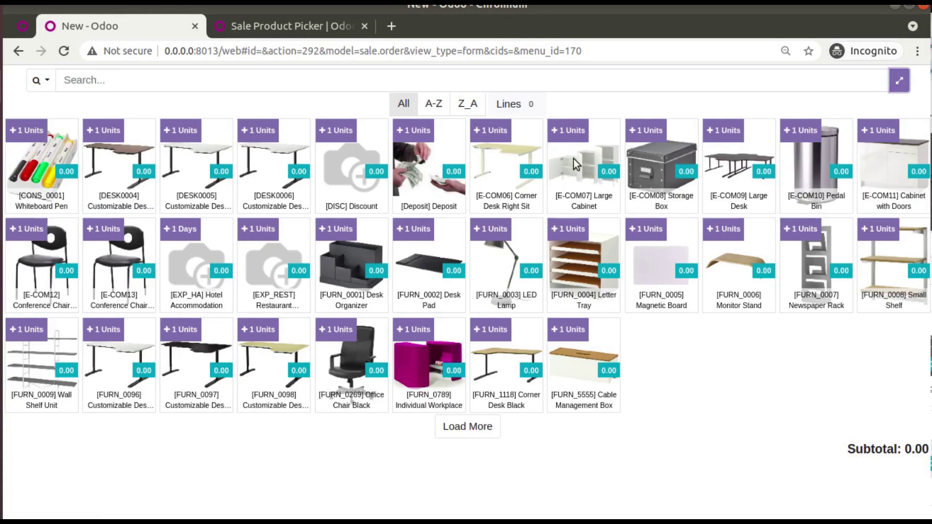
{"action": "left_click", "coordinate": [898, 81]}
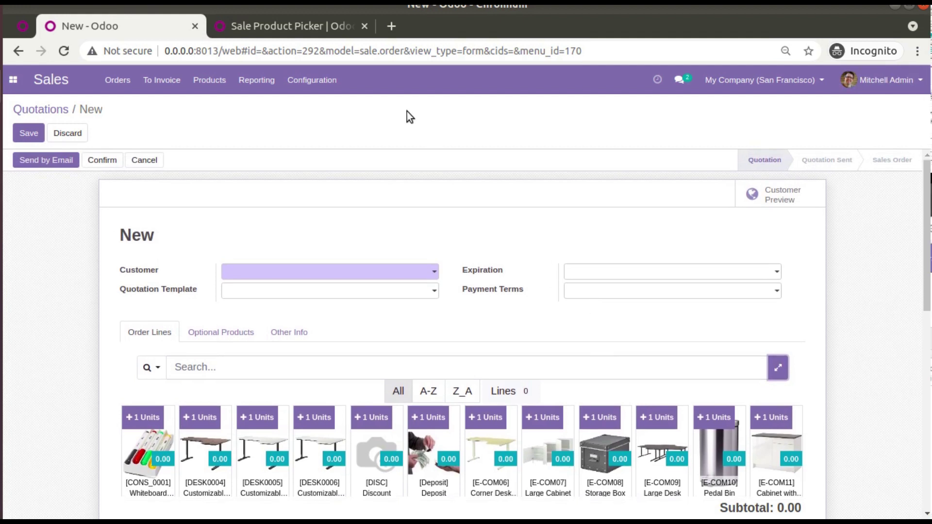
Step: Show the Sale Product Picker's included dependency, Web Widget One2Many Product Picker, on its store page
{"action": "left_click", "coordinate": [285, 29]}
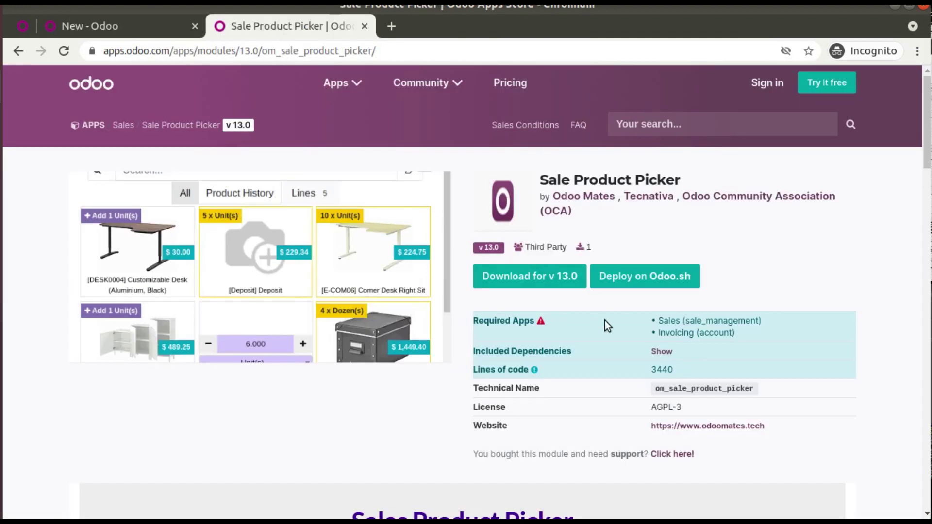
{"action": "left_click", "coordinate": [661, 352]}
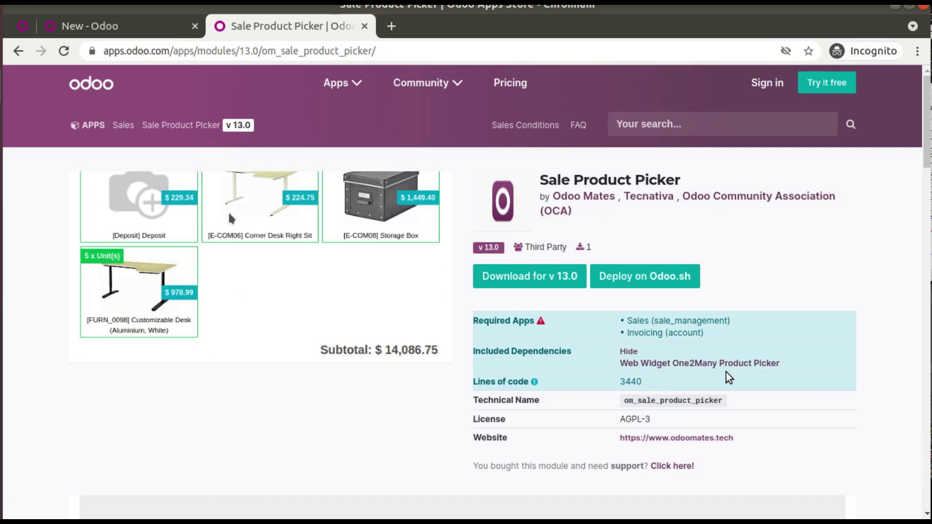
Step: Back on the quotation form, set Azure Interior as the customer
{"action": "left_click", "coordinate": [152, 27]}
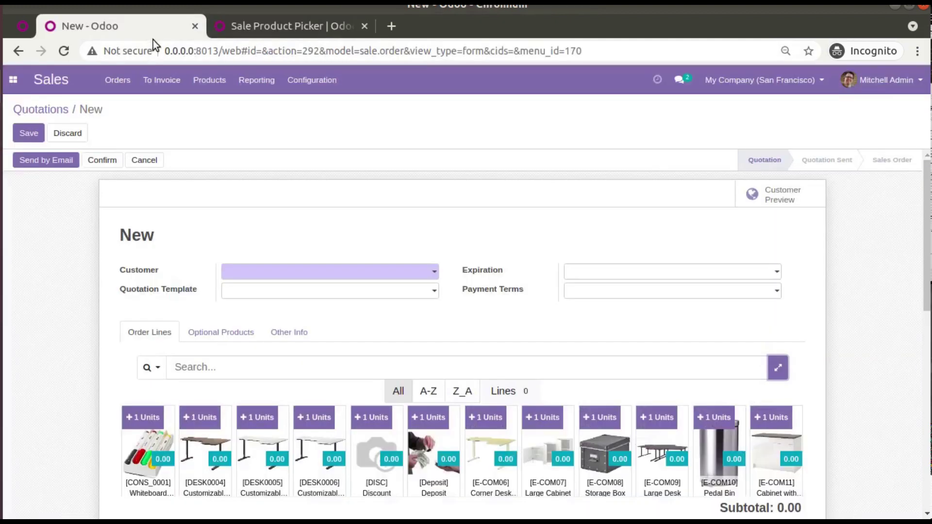
{"action": "left_click", "coordinate": [297, 275]}
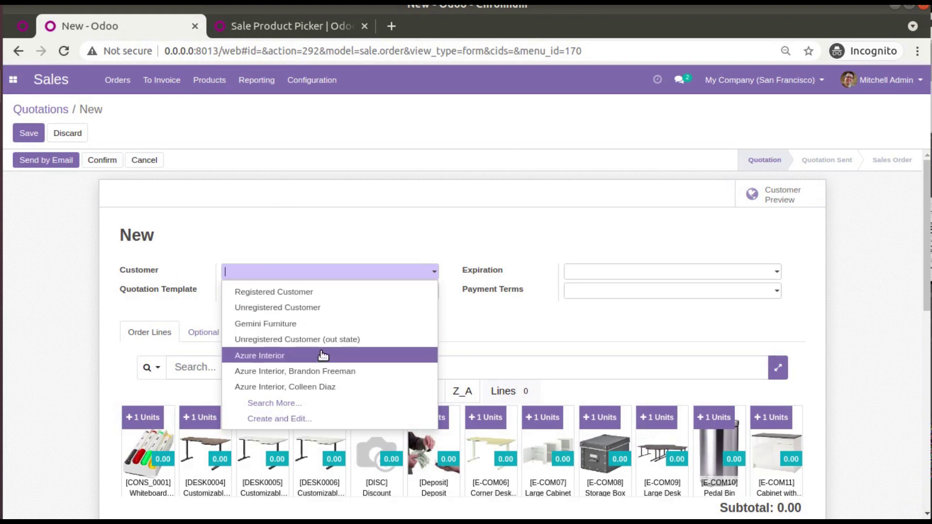
{"action": "left_click", "coordinate": [323, 356]}
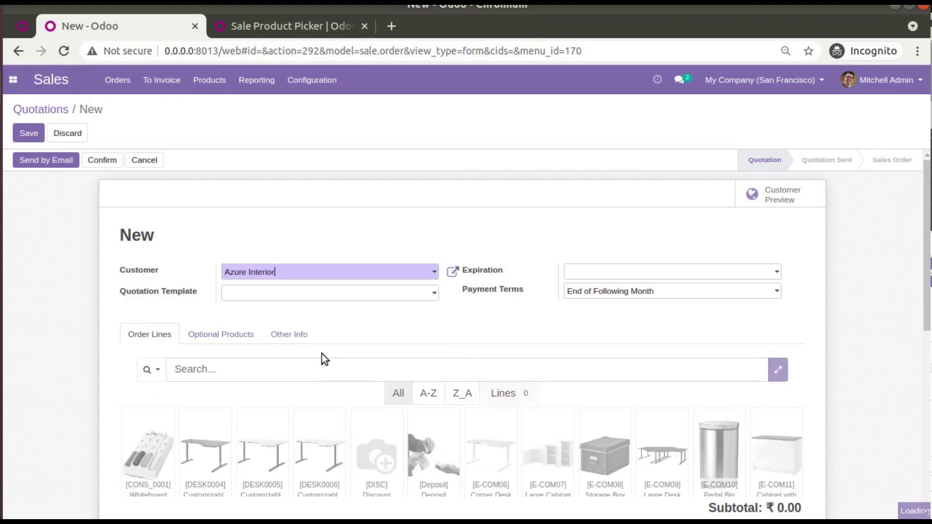
{"action": "scroll", "coordinate": [311, 324], "scroll_direction": "down", "scroll_amount": 3}
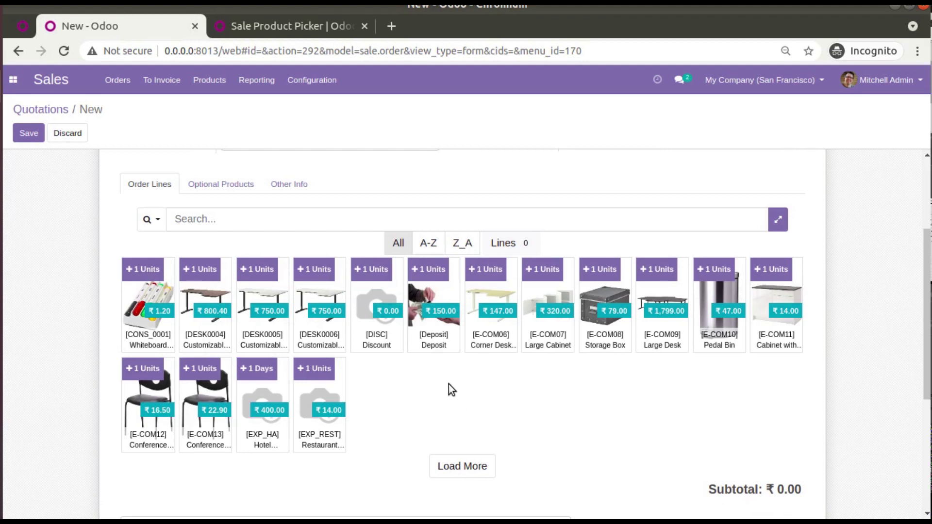
Step: Add the DESK0005 Customizable Desk to the order lines in Dozens
{"action": "left_click", "coordinate": [261, 295]}
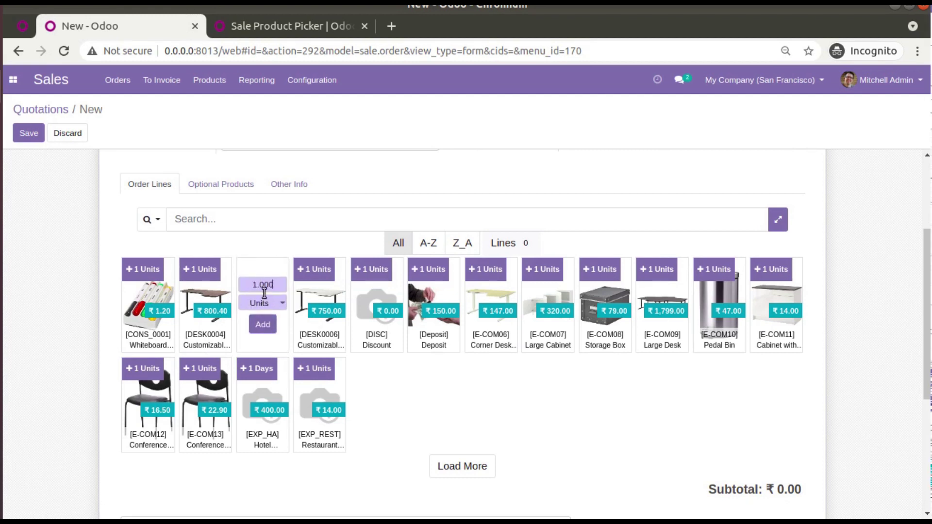
{"action": "left_click", "coordinate": [269, 311]}
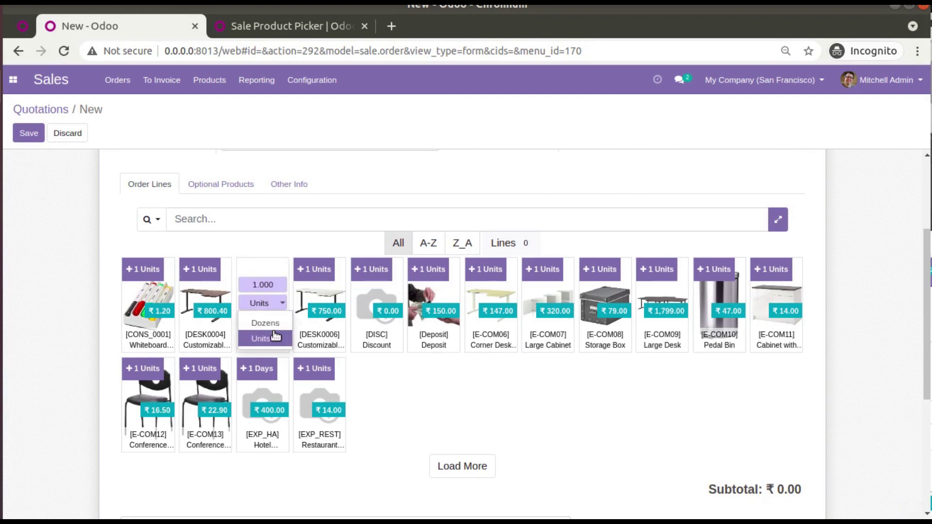
{"action": "left_click", "coordinate": [271, 334]}
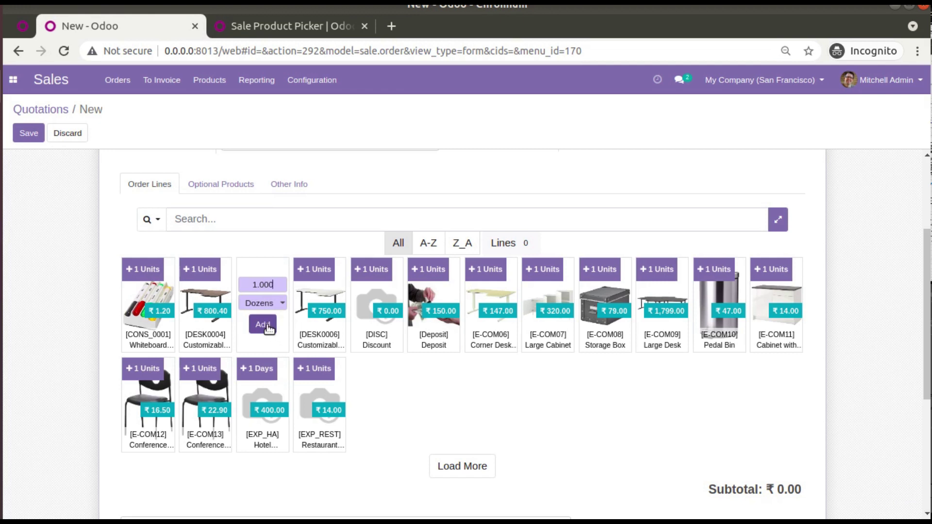
{"action": "left_click", "coordinate": [263, 324]}
{"action": "scroll", "coordinate": [714, 388], "scroll_direction": "down", "scroll_amount": 3}
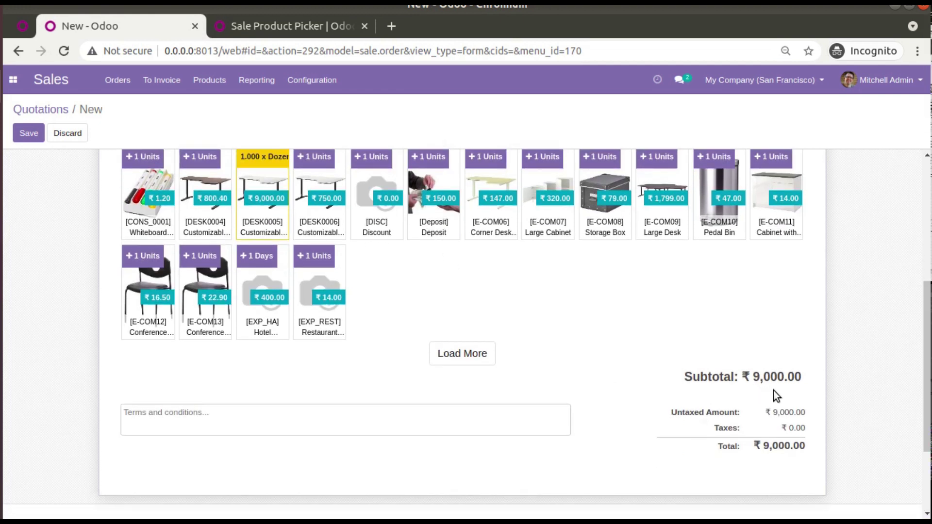
{"action": "scroll", "coordinate": [631, 386], "scroll_direction": "up", "scroll_amount": 3}
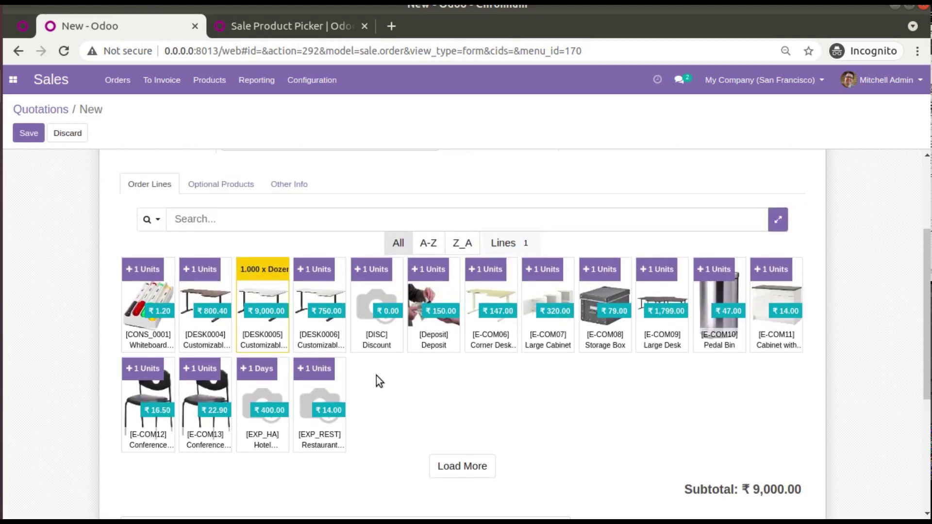
Step: Adjust the desk line's quantity and open its price settings (unit price 9,000.00)
{"action": "left_click", "coordinate": [262, 277]}
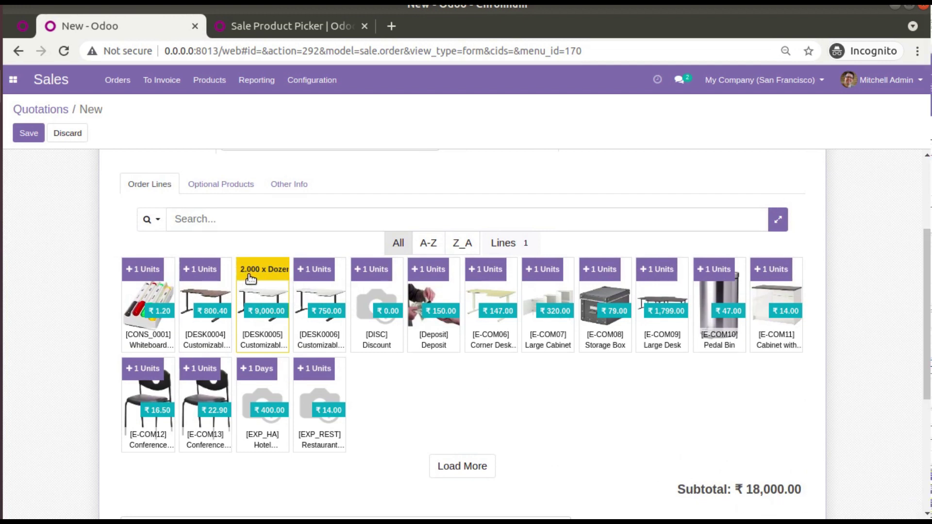
{"action": "left_click", "coordinate": [272, 315]}
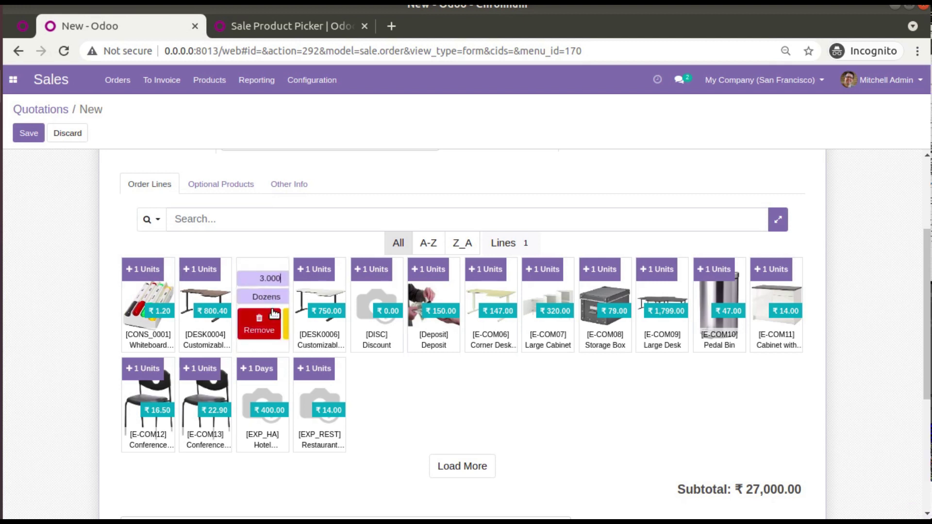
{"action": "left_click", "coordinate": [285, 322]}
{"action": "left_click", "coordinate": [264, 311]}
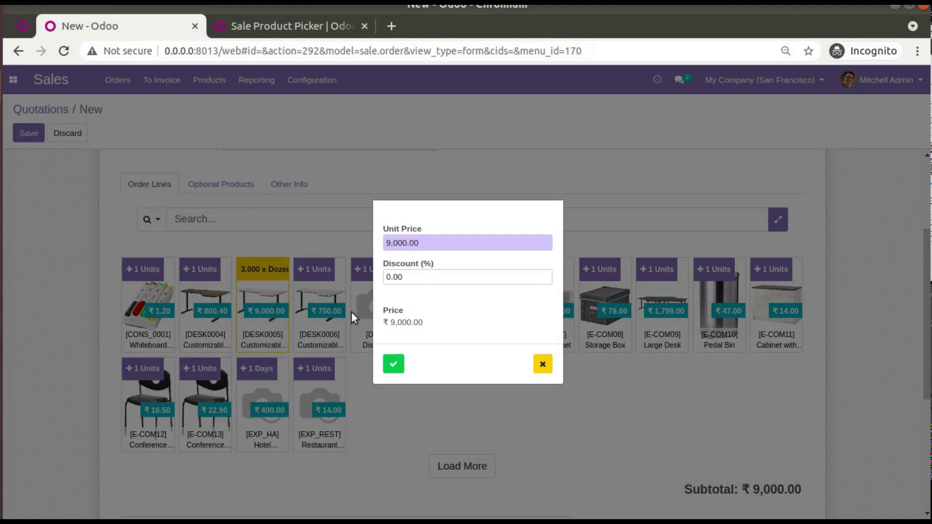
Step: Set a 10% discount on the DESK0005 line, lowering the subtotal to ₹8,100.00
{"action": "double_click", "coordinate": [422, 282]}
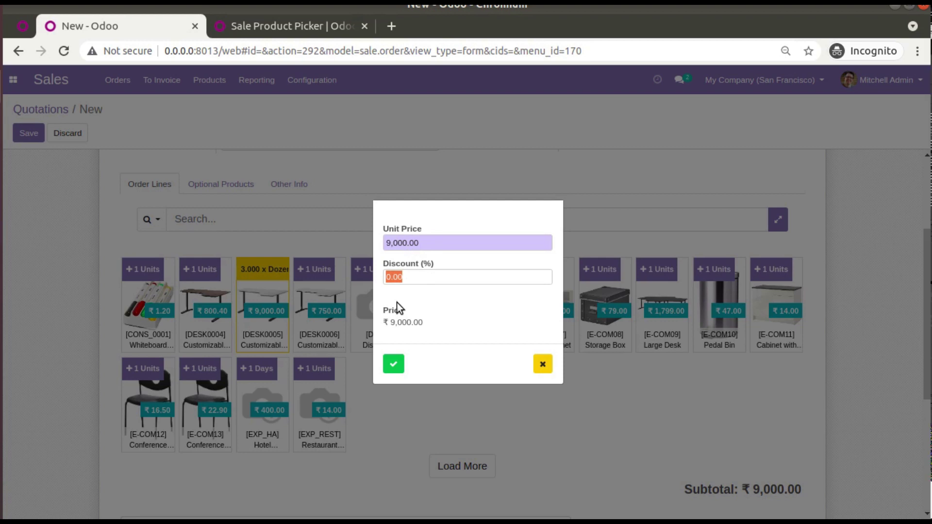
{"action": "type", "text": "10"}
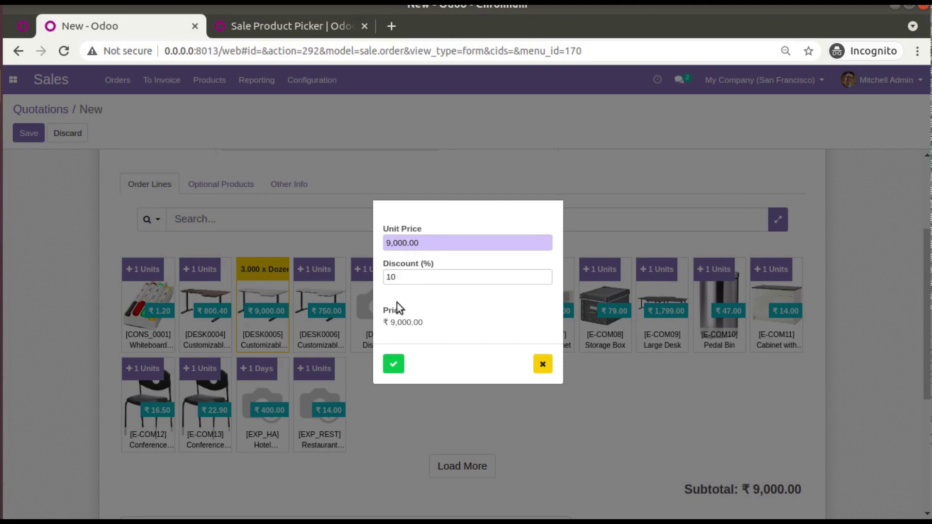
{"action": "left_click", "coordinate": [398, 369]}
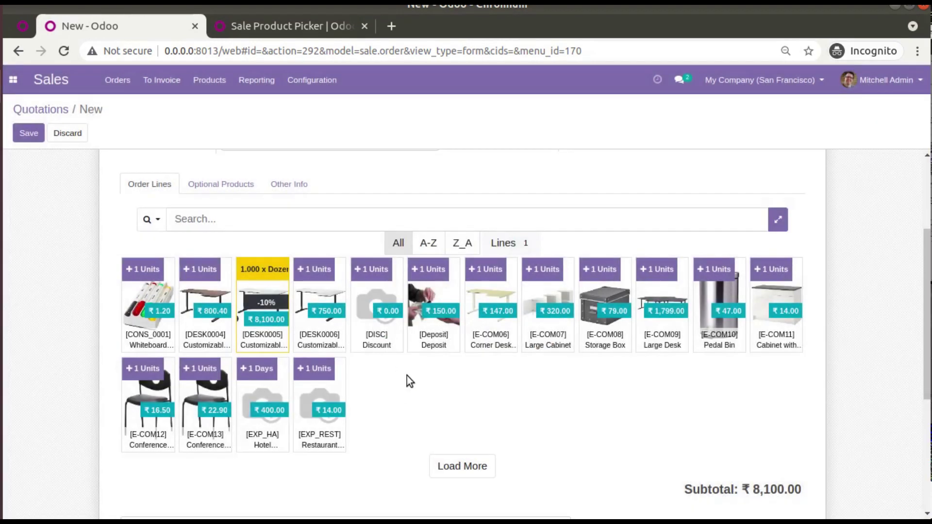
{"action": "scroll", "coordinate": [777, 453], "scroll_direction": "down", "scroll_amount": 2}
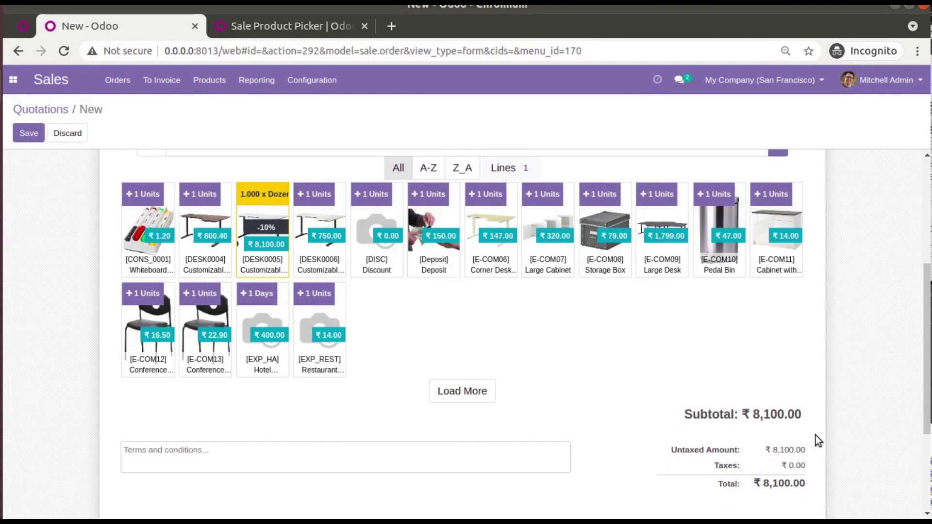
{"action": "scroll", "coordinate": [815, 434], "scroll_direction": "up", "scroll_amount": 3}
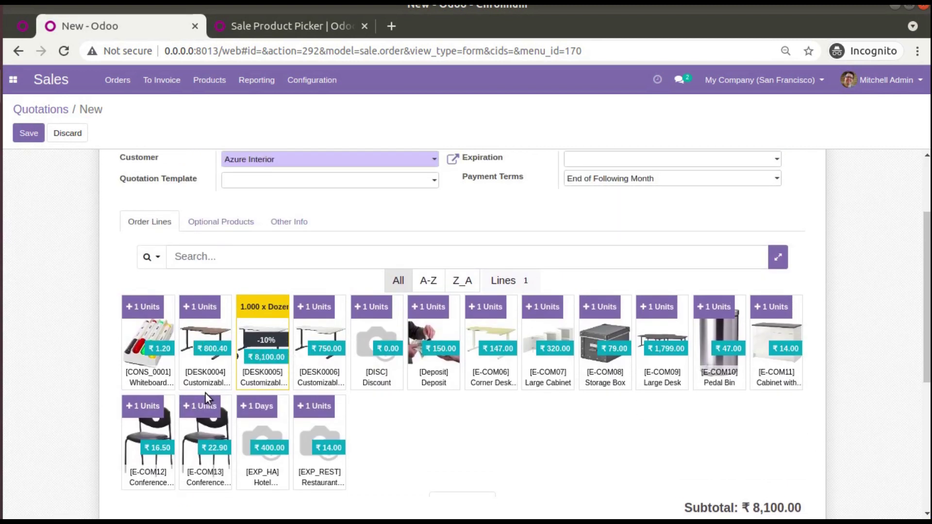
{"action": "left_click", "coordinate": [157, 331]}
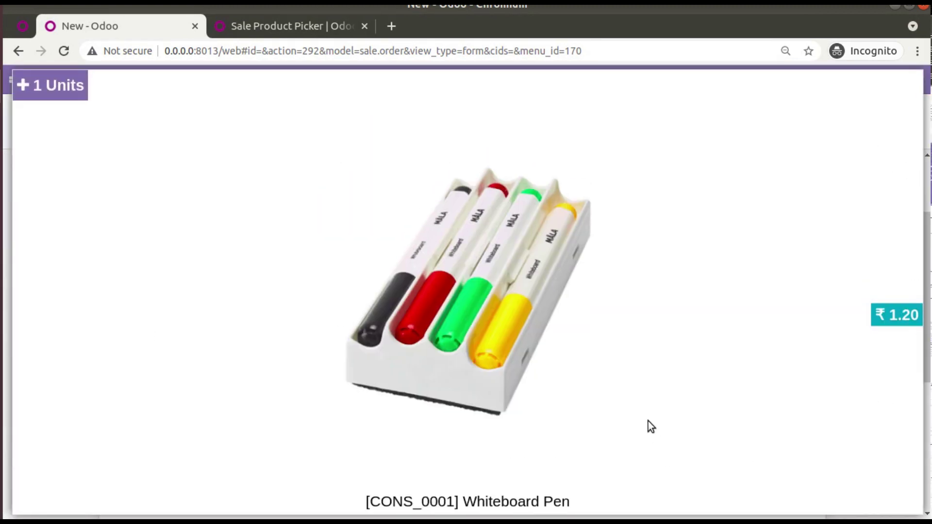
Step: Close the Whiteboard Pen preview and filter the grid to products on the order
{"action": "left_click", "coordinate": [342, 255]}
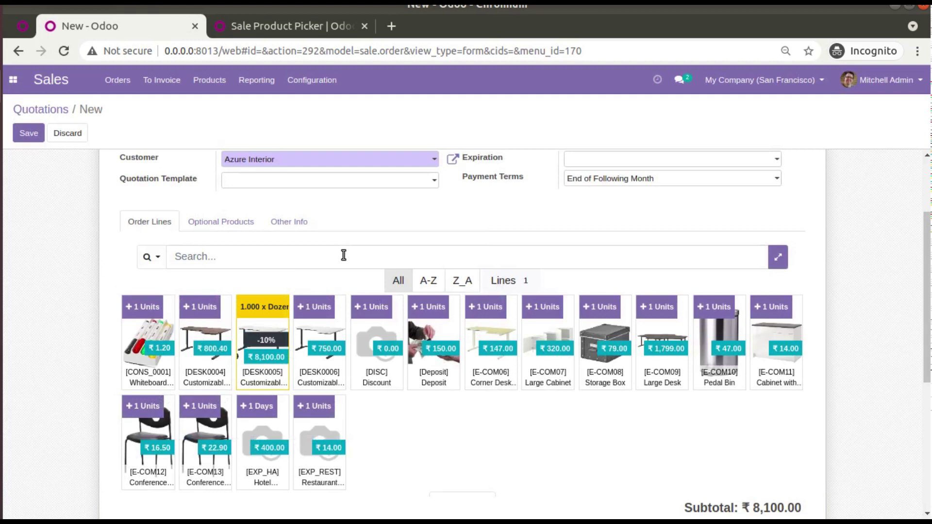
{"action": "left_click", "coordinate": [156, 333]}
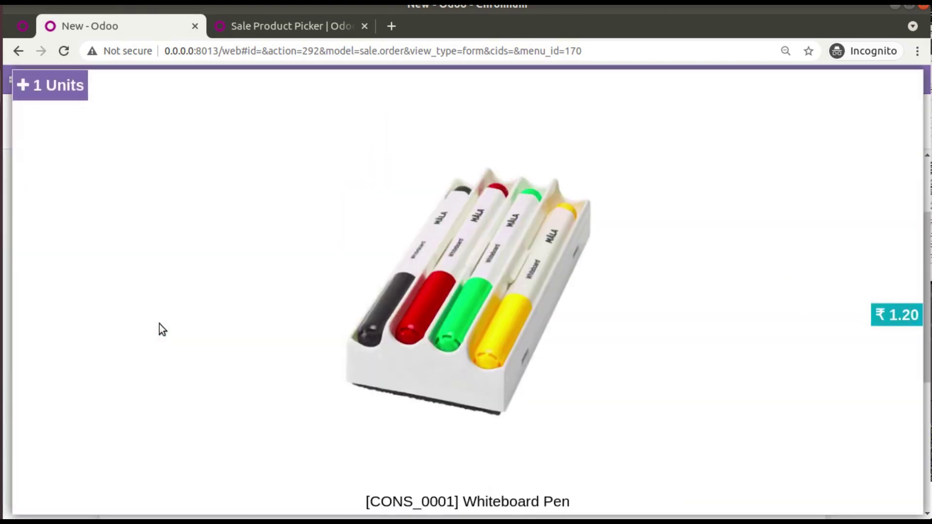
{"action": "left_click", "coordinate": [169, 309]}
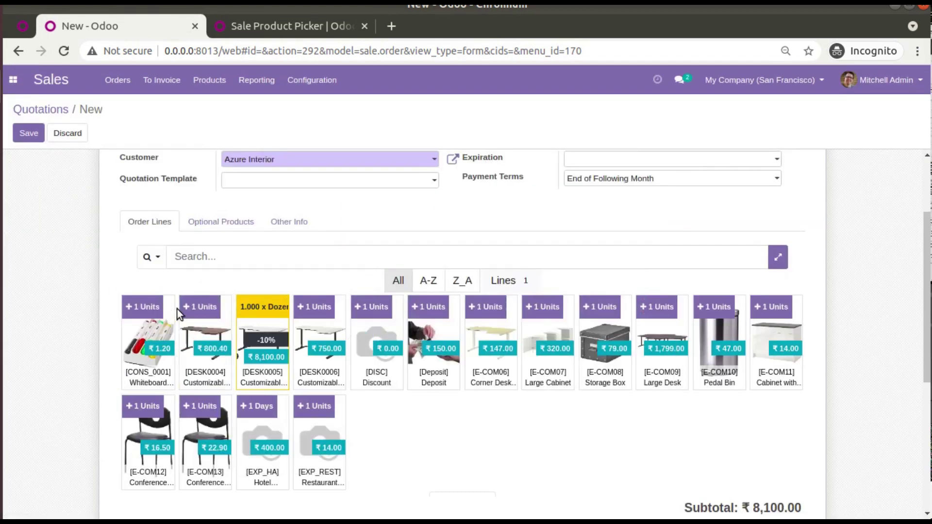
{"action": "left_click", "coordinate": [515, 289]}
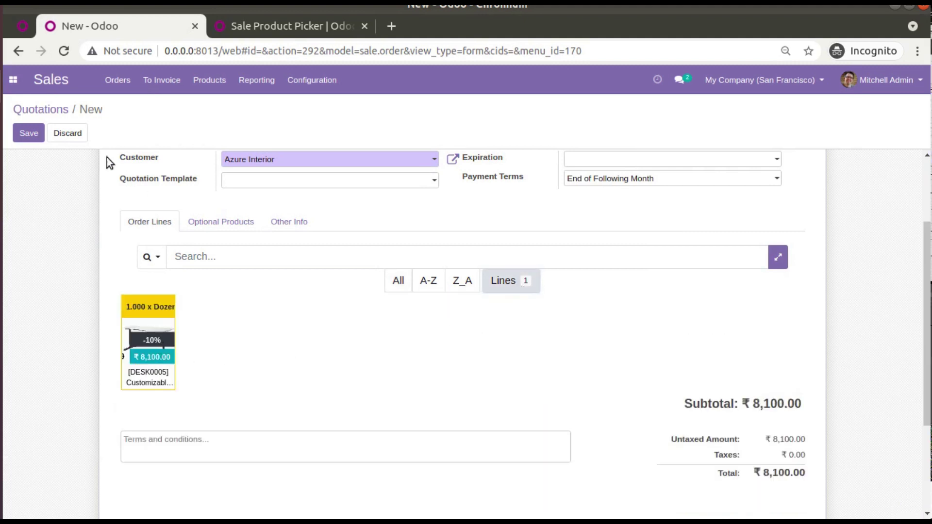
Step: Save the quotation as S00021 and print it as Quotation / Order
{"action": "left_click", "coordinate": [37, 138]}
{"action": "scroll", "coordinate": [287, 303], "scroll_direction": "down", "scroll_amount": 3}
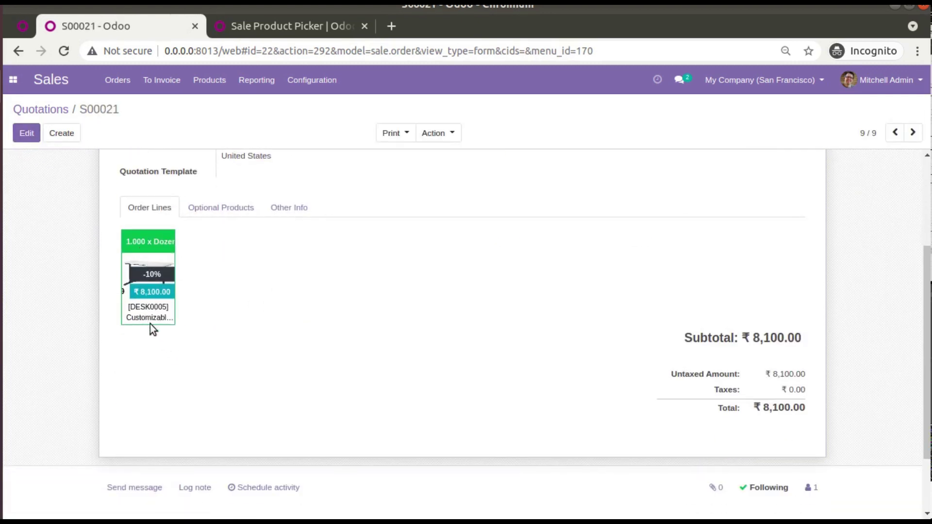
{"action": "left_click", "coordinate": [391, 132]}
{"action": "left_click", "coordinate": [405, 155]}
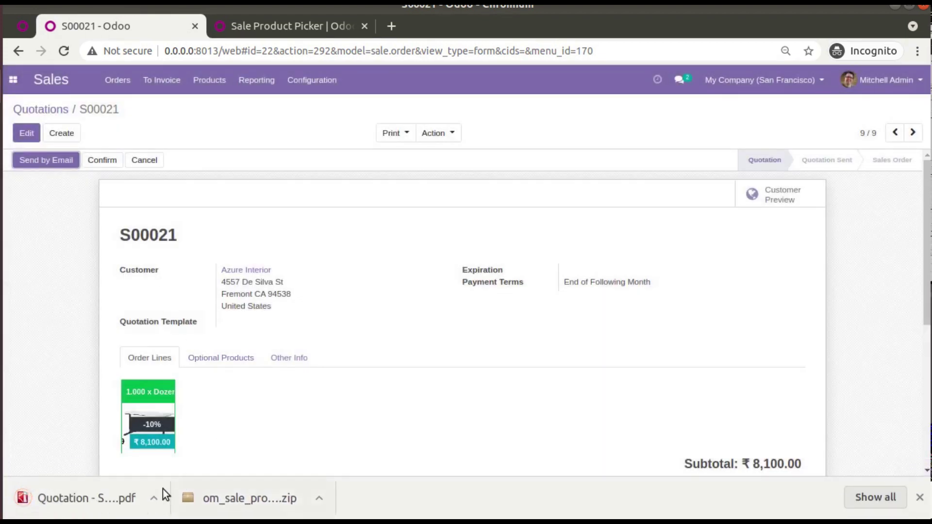
Step: Review the S00021 PDF's desk line, 9,000.00 discounted to ₹8,100.00, then return to Odoo
{"action": "left_click", "coordinate": [100, 499]}
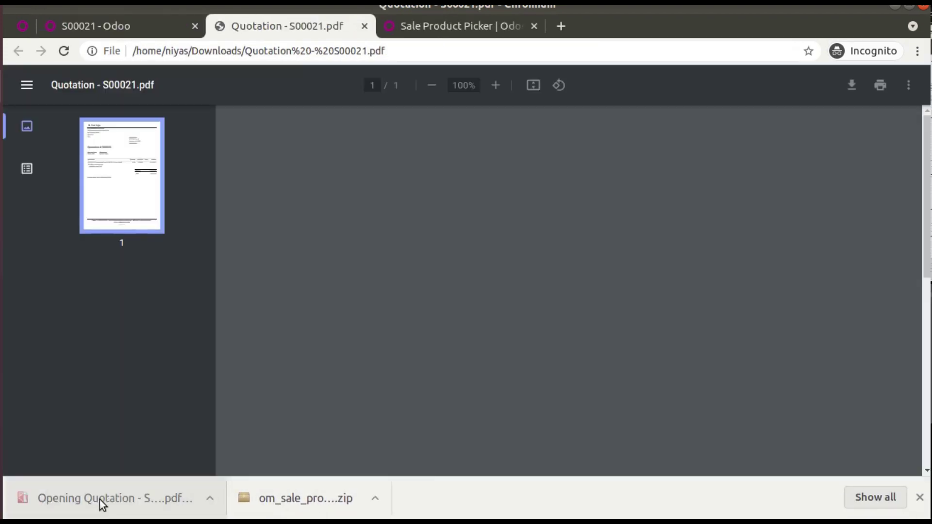
{"action": "scroll", "coordinate": [464, 304], "scroll_direction": "down", "scroll_amount": 2}
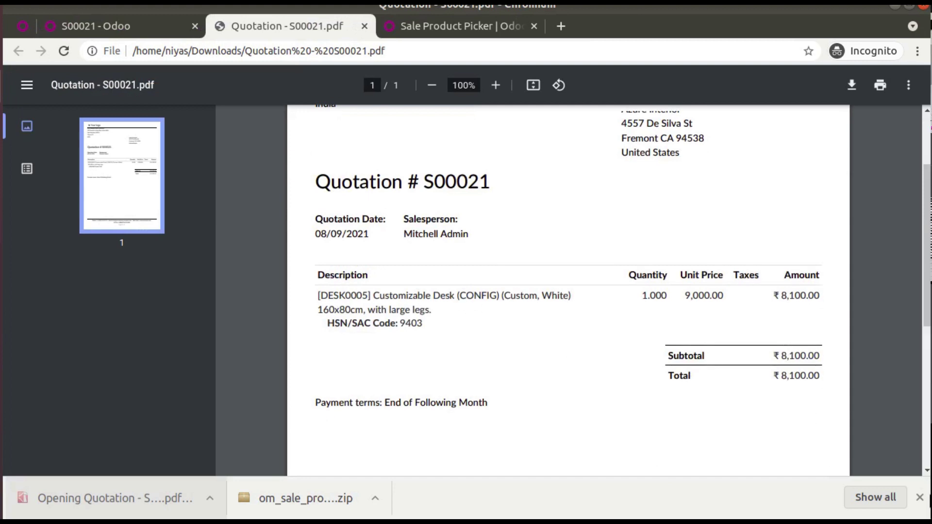
{"action": "left_click", "coordinate": [919, 497]}
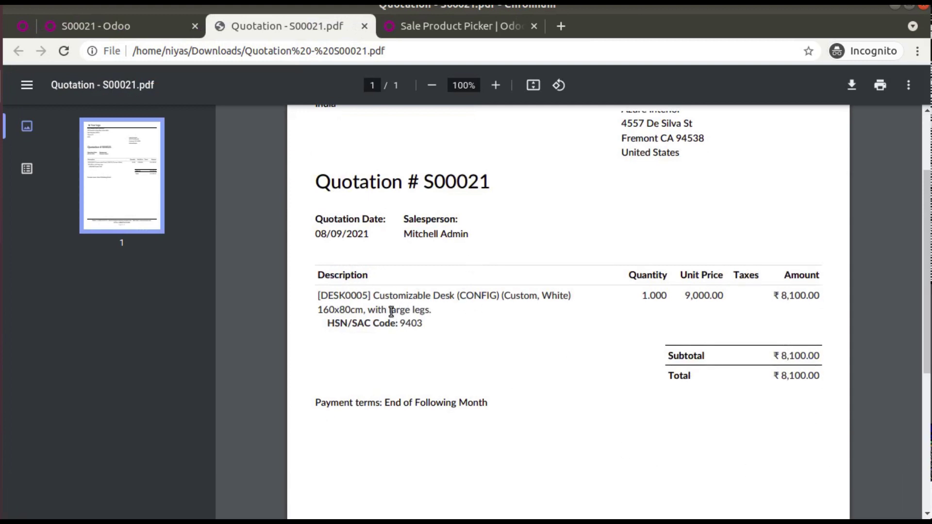
{"action": "scroll", "coordinate": [557, 325], "scroll_direction": "up", "scroll_amount": 1}
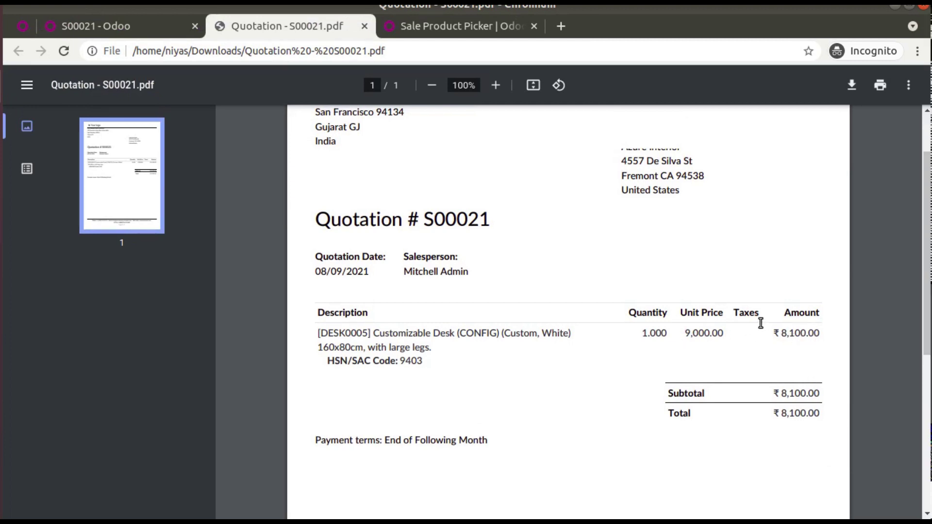
{"action": "left_click", "coordinate": [136, 26]}
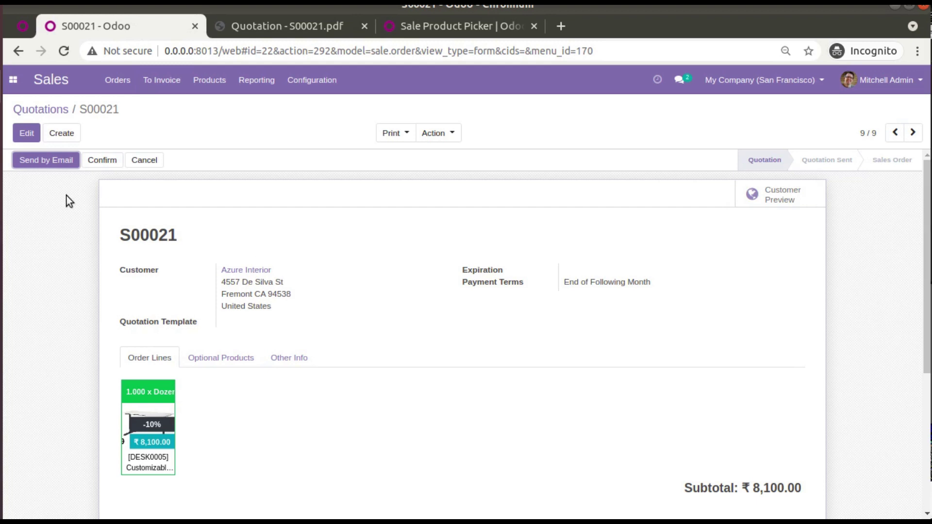
Step: Add one E-COM12 Conference Chair at ₹16.50 to quotation S00021
{"action": "scroll", "coordinate": [403, 286], "scroll_direction": "down", "scroll_amount": 1}
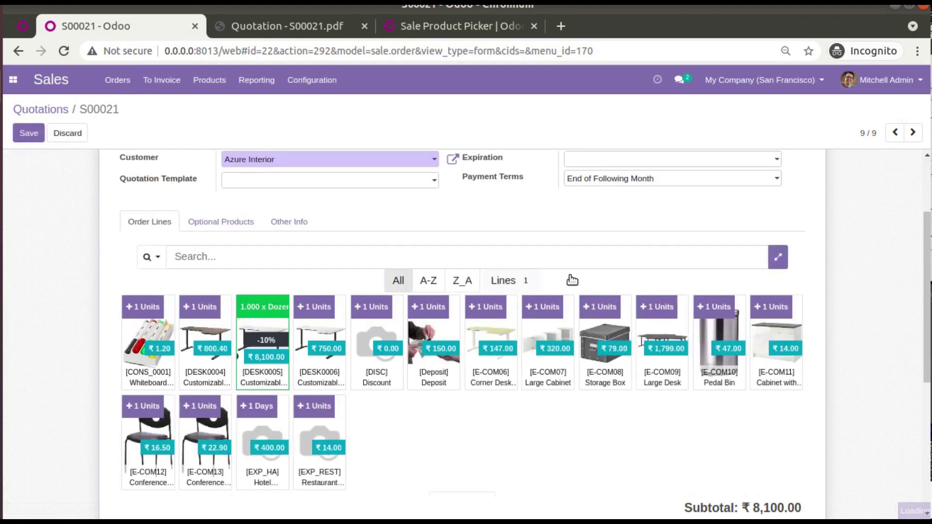
{"action": "scroll", "coordinate": [283, 342], "scroll_direction": "down", "scroll_amount": 3}
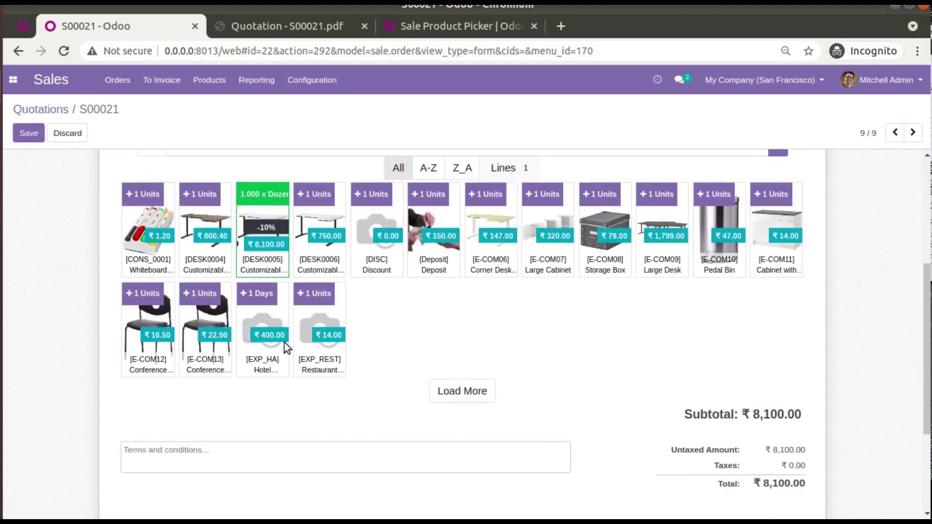
{"action": "left_click", "coordinate": [149, 320]}
{"action": "left_click", "coordinate": [148, 349]}
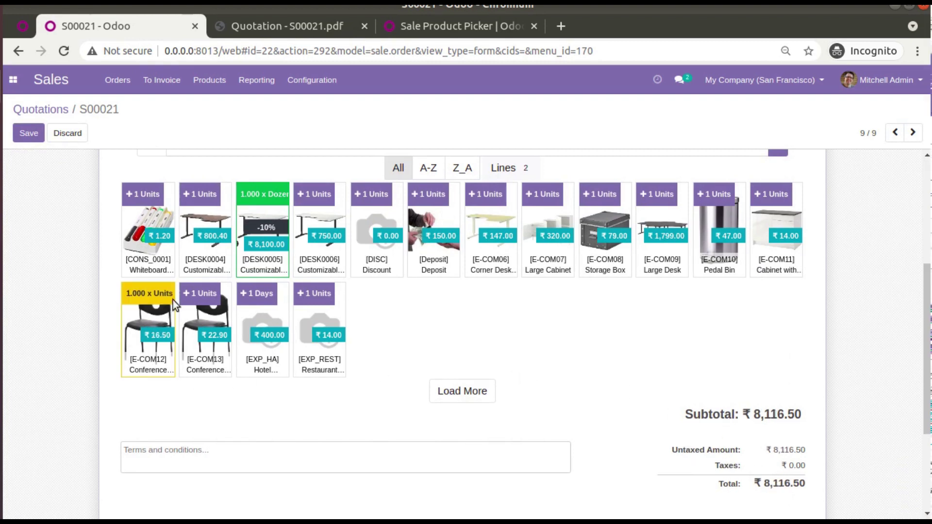
Step: Add three E-COM13 Conference Chairs and save, bringing the subtotal to ₹8,185.20
{"action": "left_click", "coordinate": [202, 319]}
{"action": "left_click", "coordinate": [348, 283]}
{"action": "left_click", "coordinate": [223, 313]}
{"action": "left_click", "coordinate": [203, 293]}
{"action": "left_click", "coordinate": [201, 304]}
{"action": "left_click", "coordinate": [200, 301]}
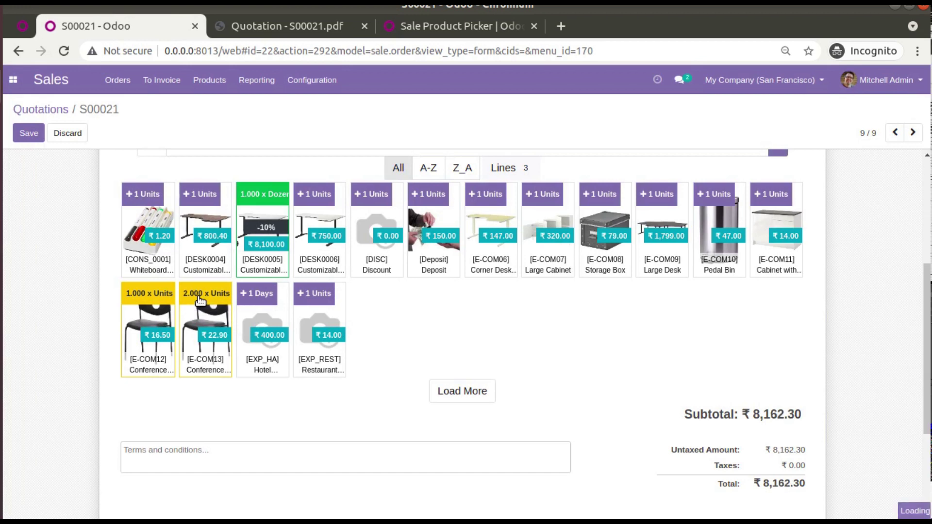
{"action": "left_click", "coordinate": [199, 301]}
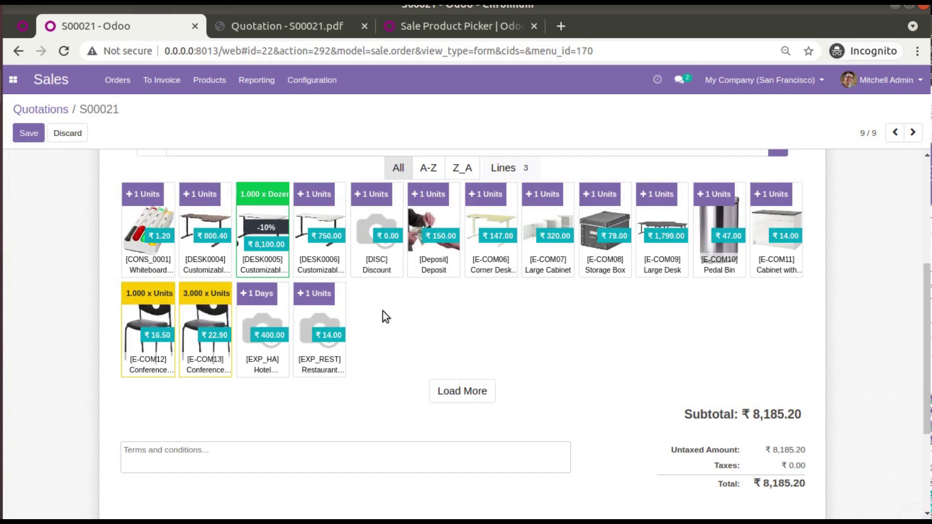
{"action": "scroll", "coordinate": [373, 291], "scroll_direction": "up", "scroll_amount": 3}
{"action": "left_click", "coordinate": [27, 137]}
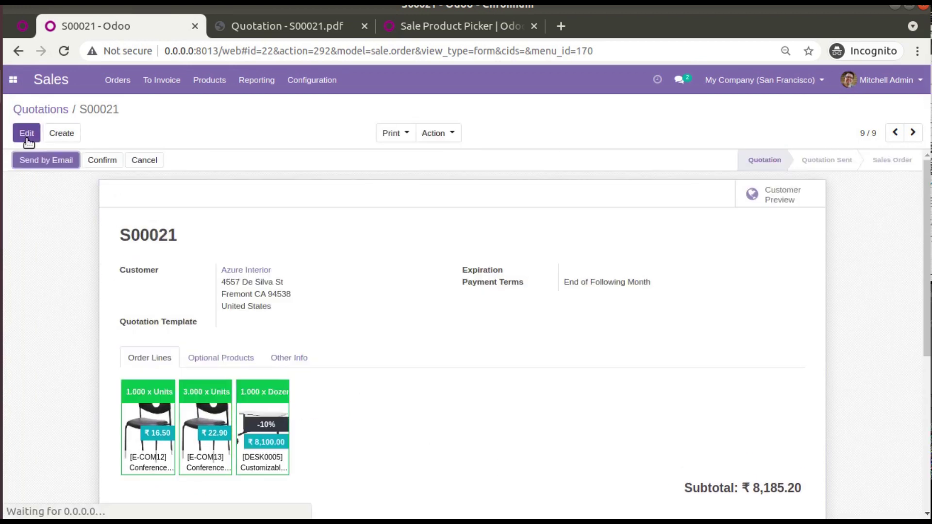
{"action": "left_click", "coordinate": [429, 27]}
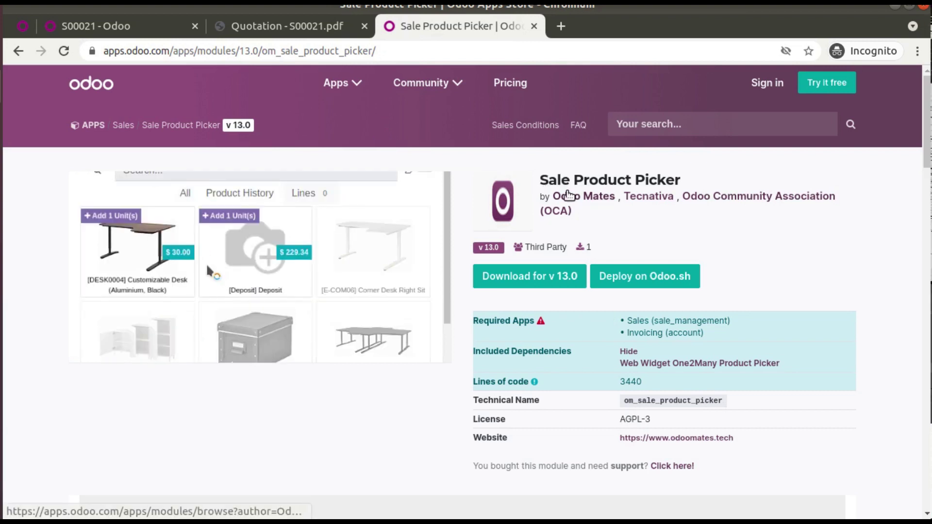
{"action": "left_click", "coordinate": [140, 27]}
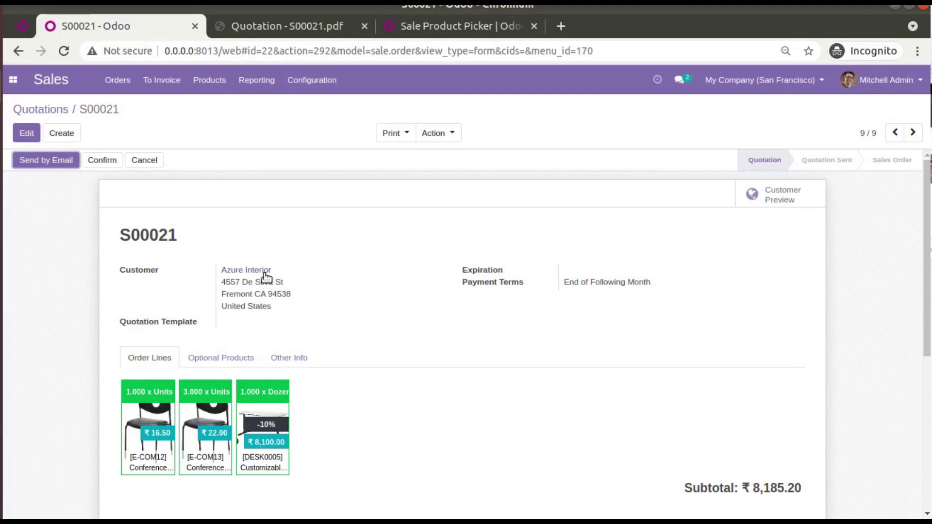
Step: Reopen quotation S00021 for editing and search the product picker for 'monitor stand'
{"action": "left_click", "coordinate": [30, 134]}
{"action": "scroll", "coordinate": [898, 285], "scroll_direction": "down", "scroll_amount": 3}
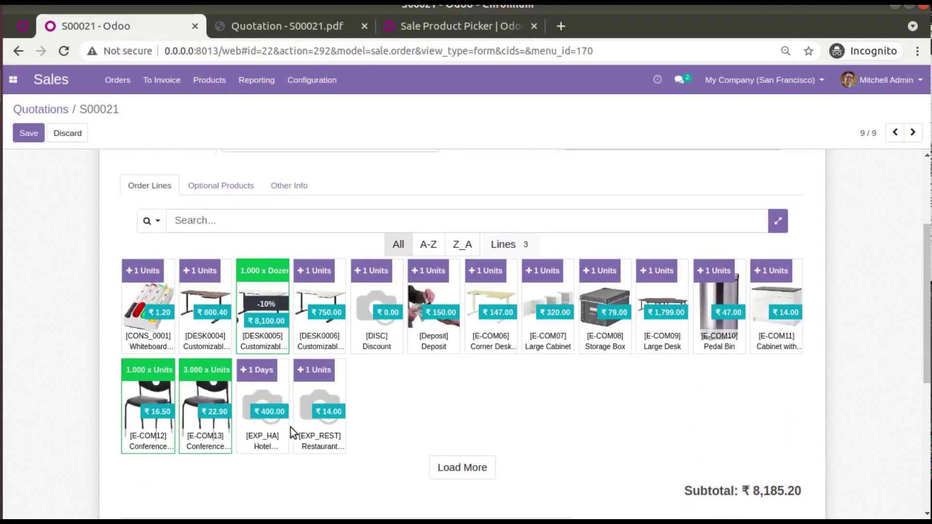
{"action": "left_click", "coordinate": [150, 221]}
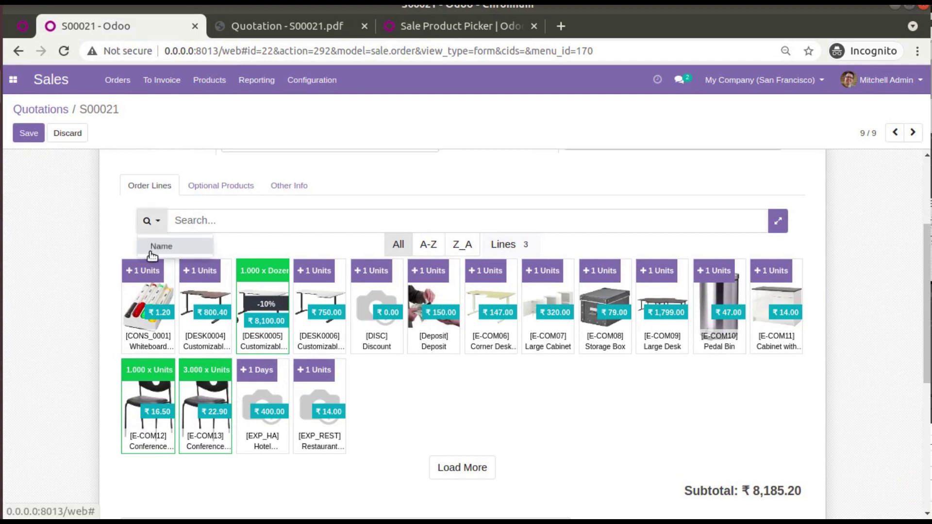
{"action": "left_click", "coordinate": [153, 242]}
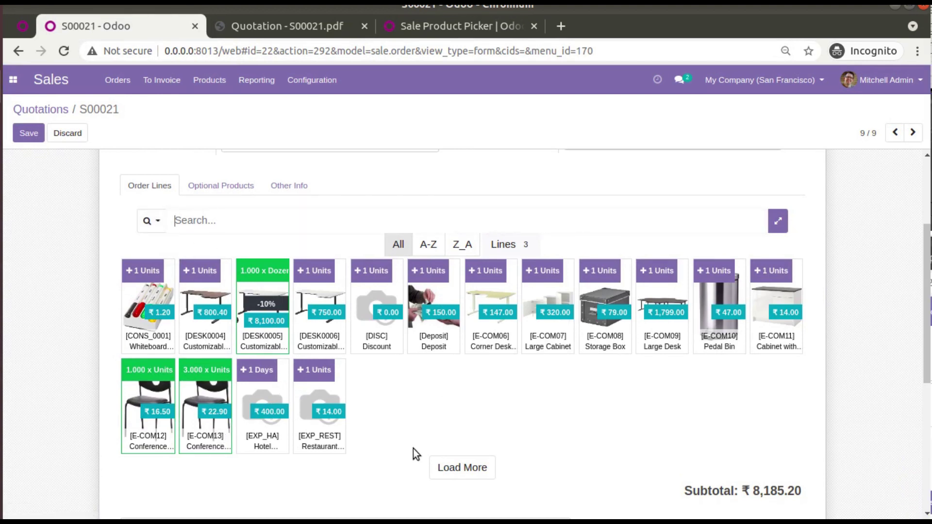
{"action": "left_click", "coordinate": [461, 468]}
{"action": "scroll", "coordinate": [411, 325], "scroll_direction": "down", "scroll_amount": 3}
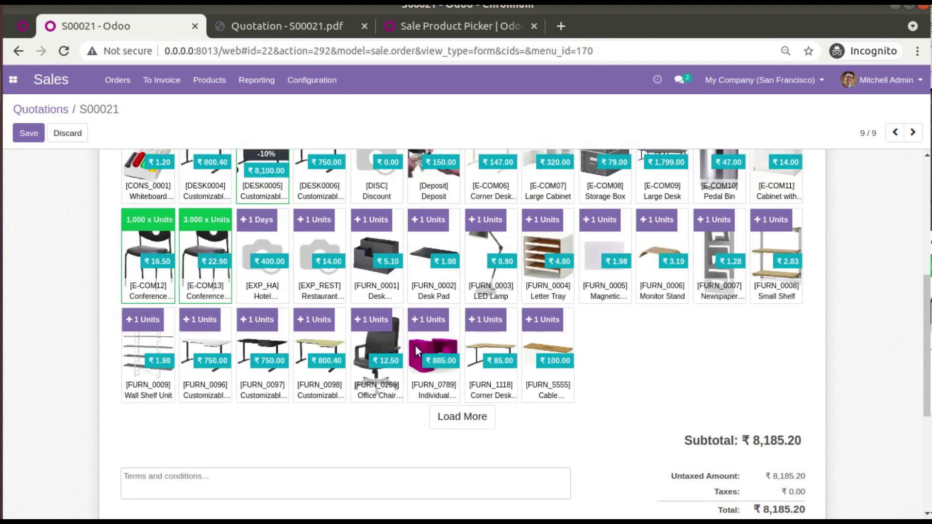
{"action": "scroll", "coordinate": [638, 344], "scroll_direction": "up", "scroll_amount": 2}
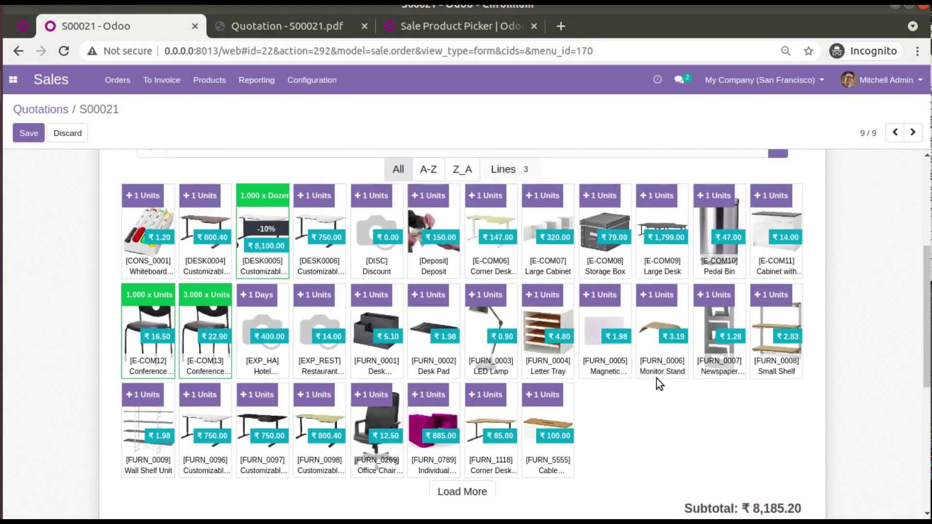
{"action": "scroll", "coordinate": [287, 257], "scroll_direction": "up", "scroll_amount": 3}
{"action": "left_click", "coordinate": [259, 258]}
{"action": "type", "text": "monito"}
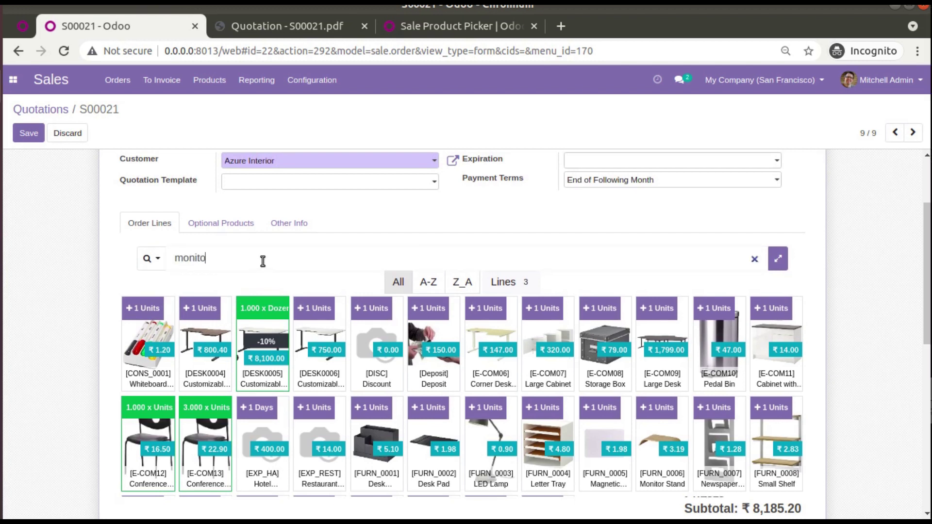
{"action": "type", "text": "r stand"}
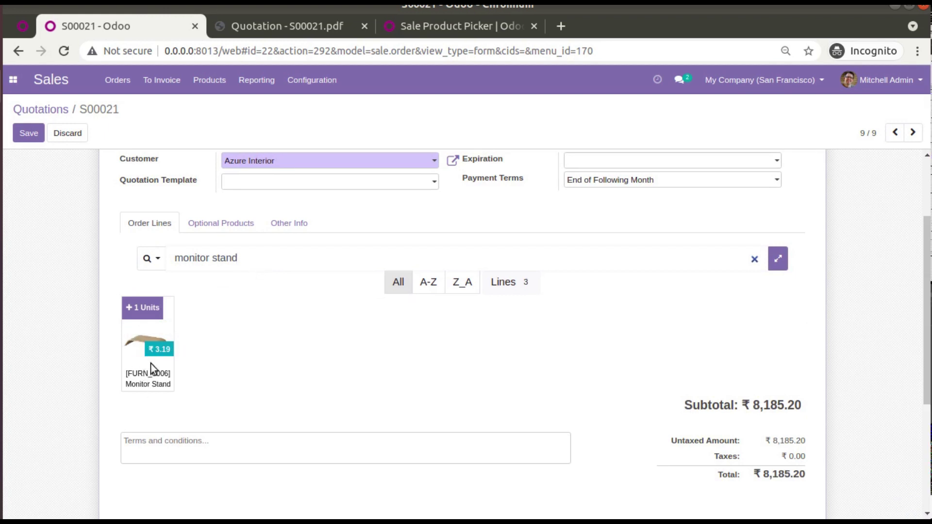
Step: Add five Monitor Stands (FURN_0006) to the quotation, review its lines, and save it
{"action": "left_click", "coordinate": [138, 316]}
{"action": "left_click", "coordinate": [138, 316]}
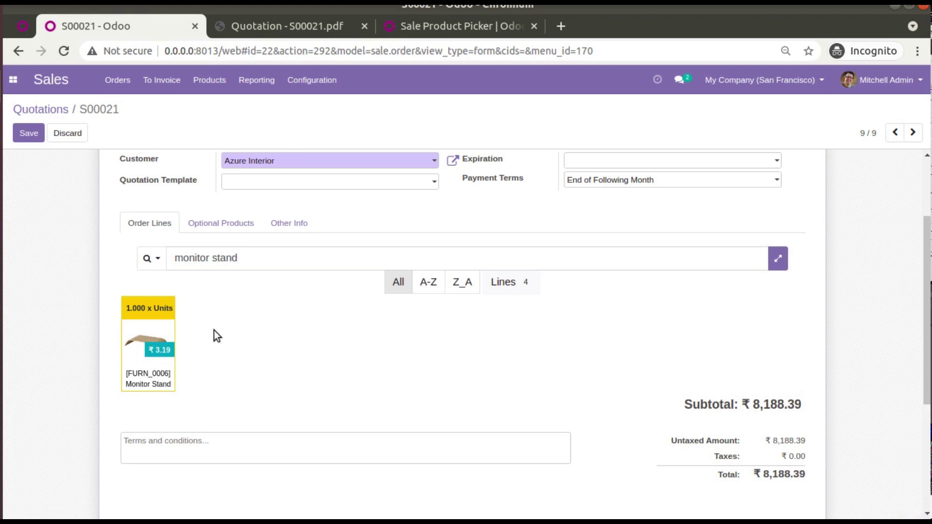
{"action": "left_click", "coordinate": [155, 307]}
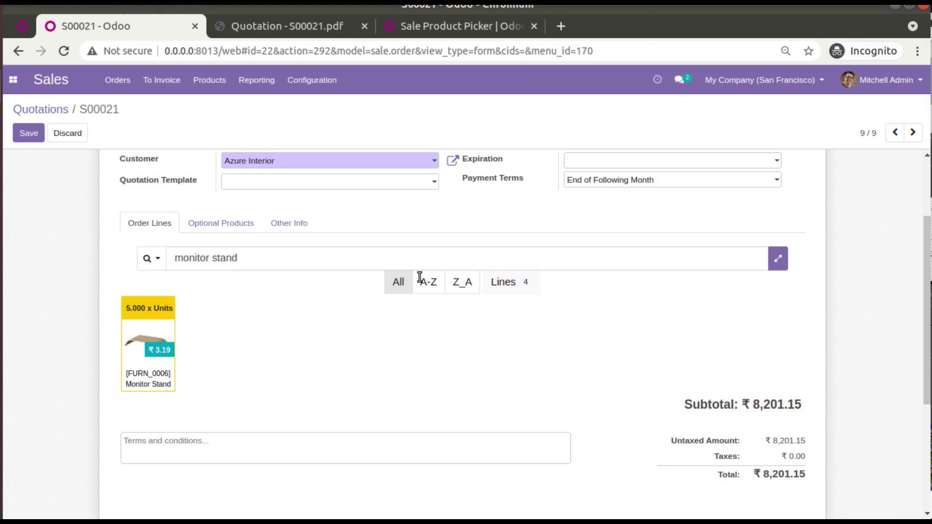
{"action": "left_click", "coordinate": [504, 289]}
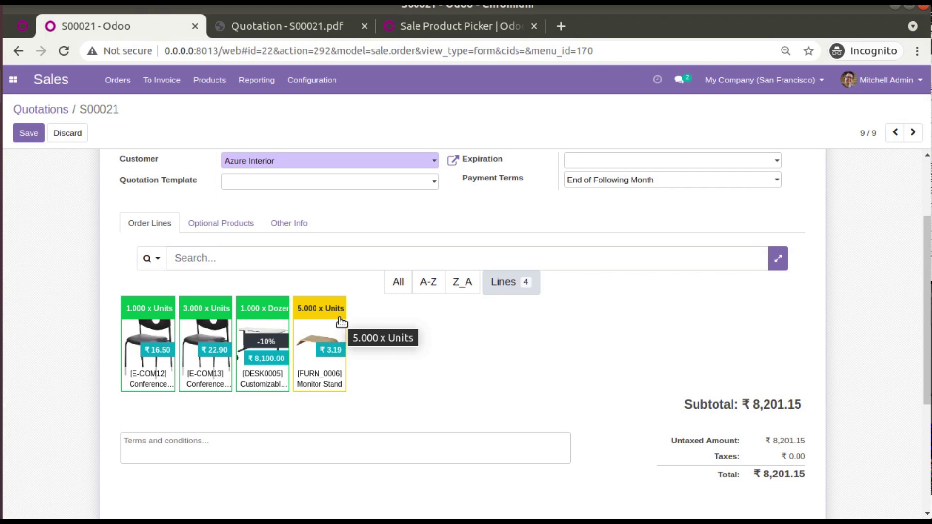
{"action": "left_click", "coordinate": [24, 136]}
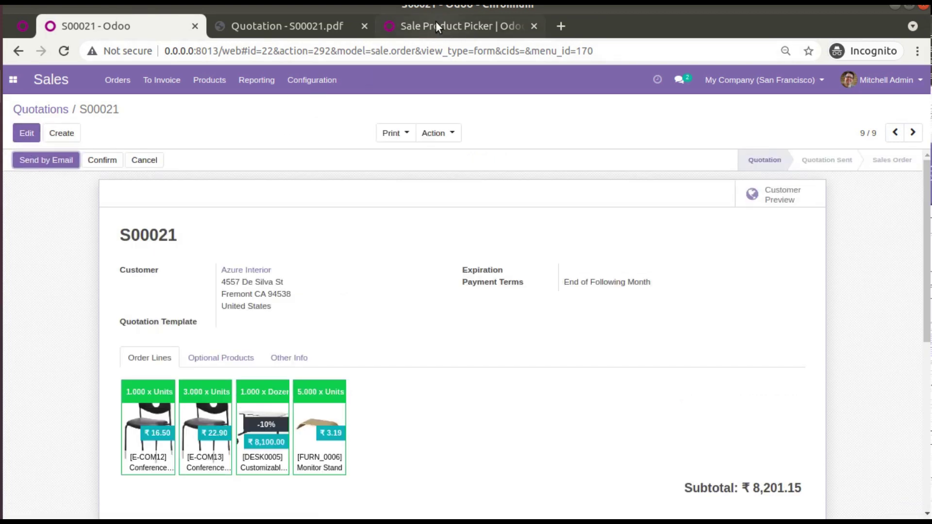
{"action": "left_click", "coordinate": [435, 25]}
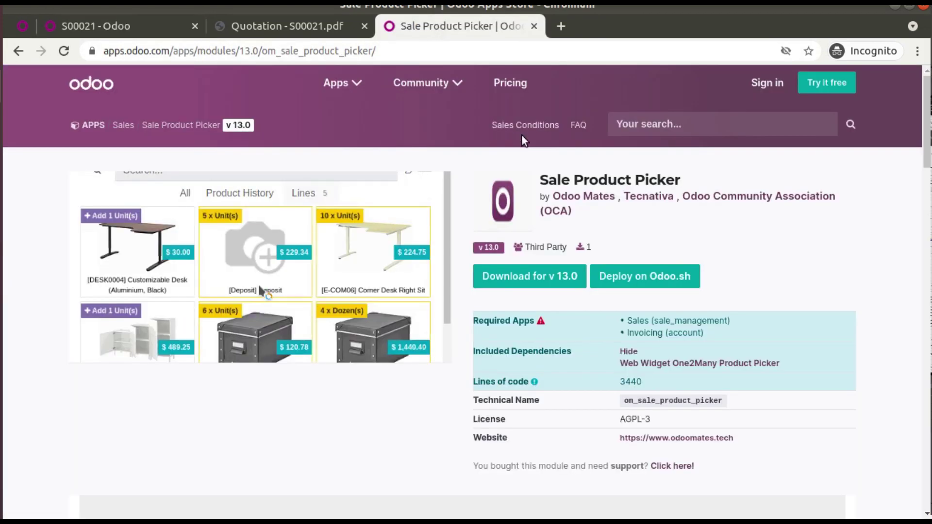
{"action": "left_click", "coordinate": [94, 31]}
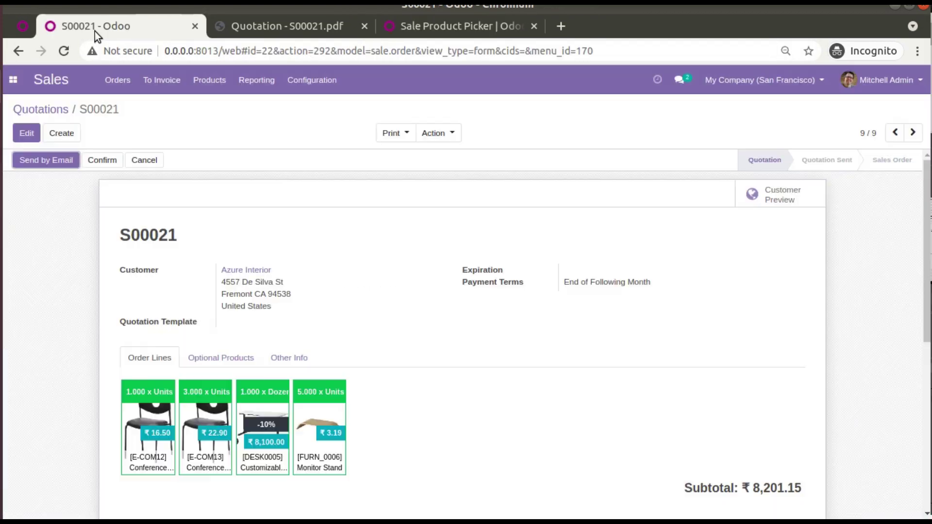
{"action": "left_click", "coordinate": [435, 28]}
{"action": "scroll", "coordinate": [466, 291], "scroll_direction": "down", "scroll_amount": 15}
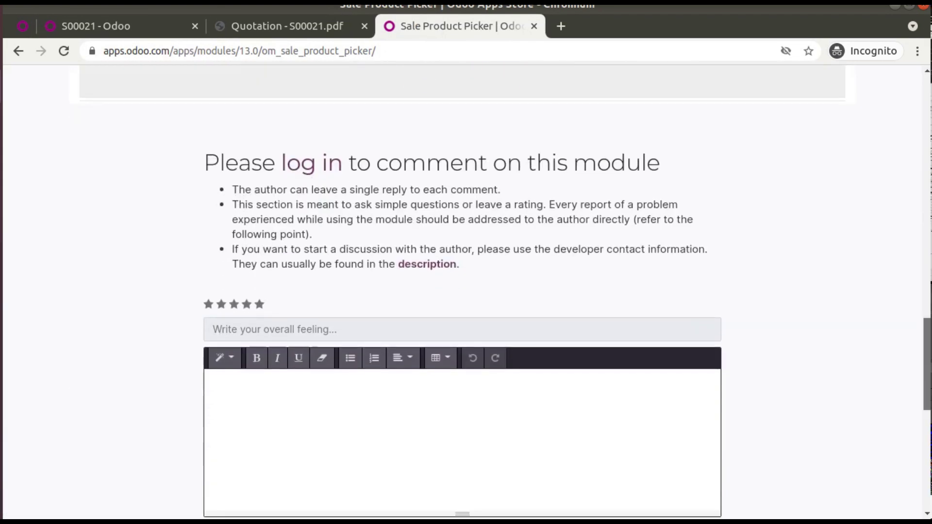
{"action": "scroll", "coordinate": [512, 376], "scroll_direction": "down", "scroll_amount": 4}
{"action": "scroll", "coordinate": [333, 302], "scroll_direction": "up", "scroll_amount": 3}
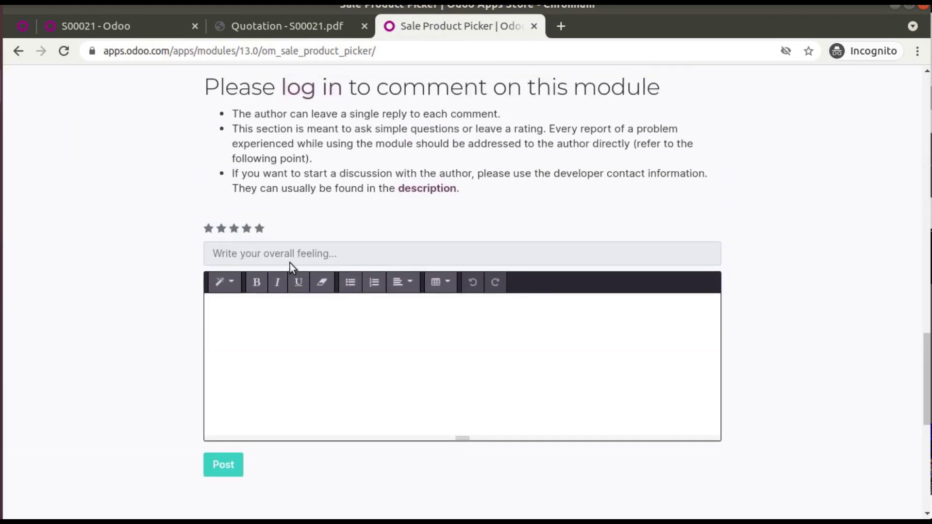
{"action": "left_click", "coordinate": [145, 24]}
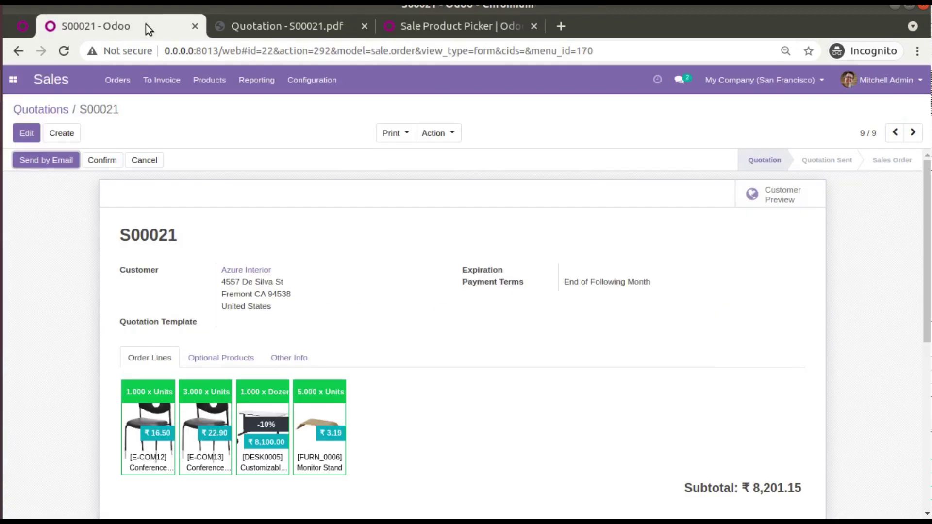